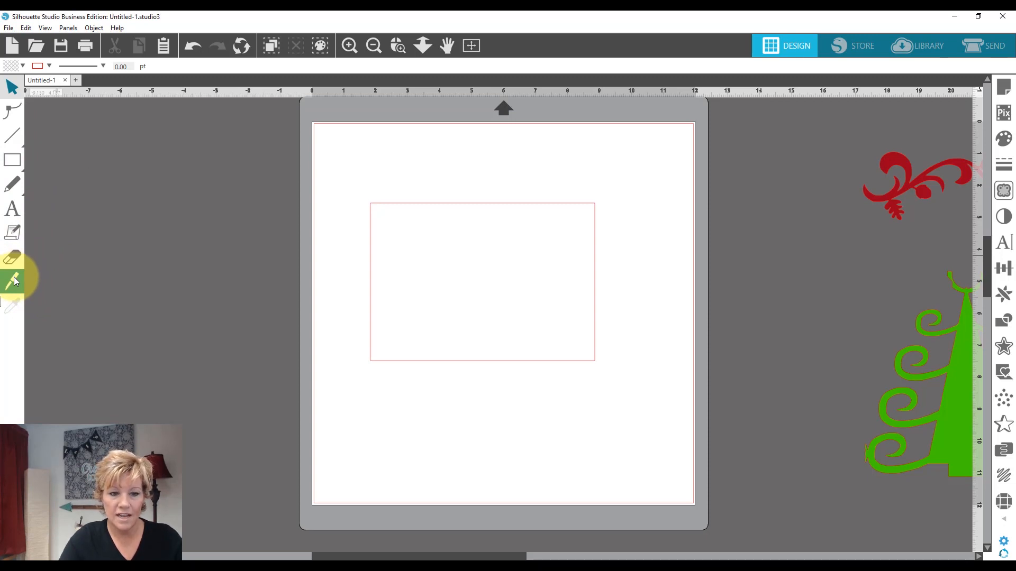
Cut the rectangle horizontally through its middle with a Solid, Straight Knife cut and move the upper half upward, away from the lower one
left_click(15, 281)
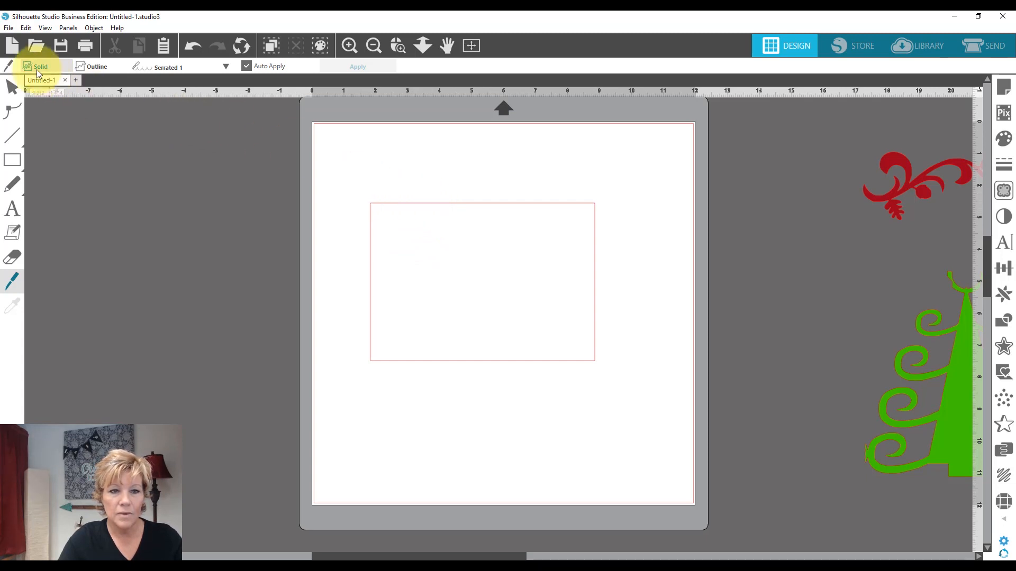
left_click(91, 70)
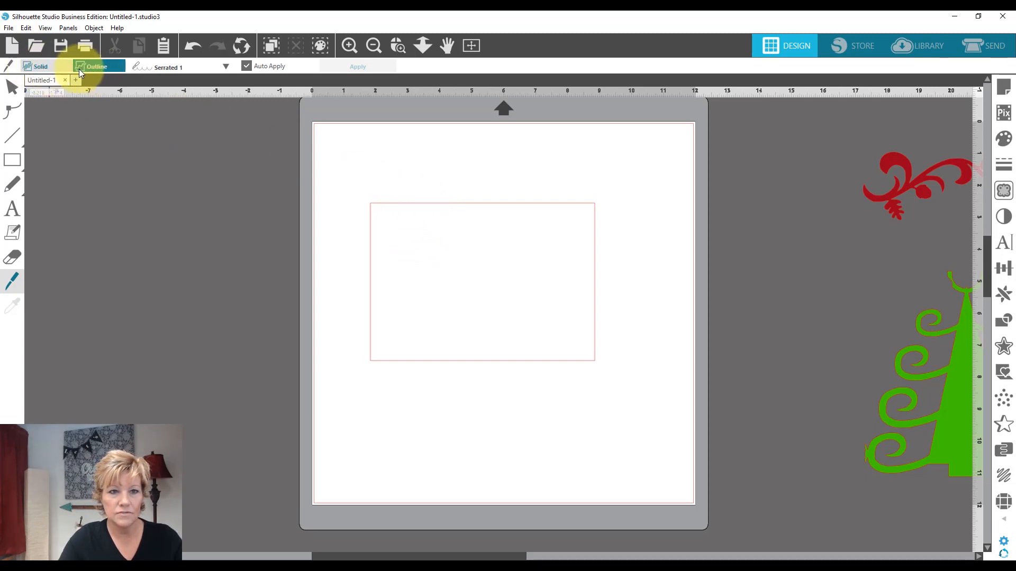
left_click(48, 68)
left_click(94, 67)
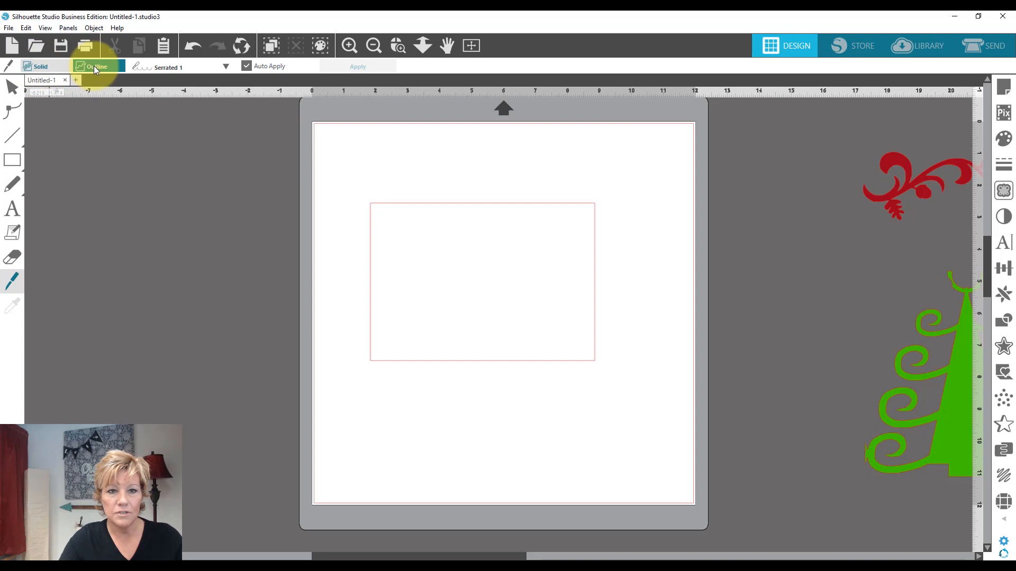
left_click(52, 67)
left_click(96, 68)
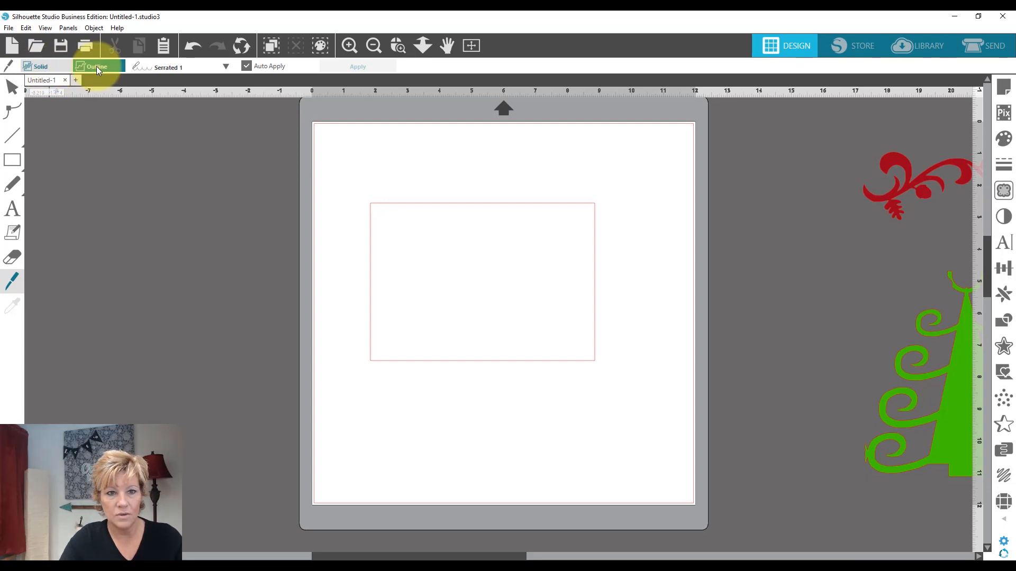
left_click(47, 68)
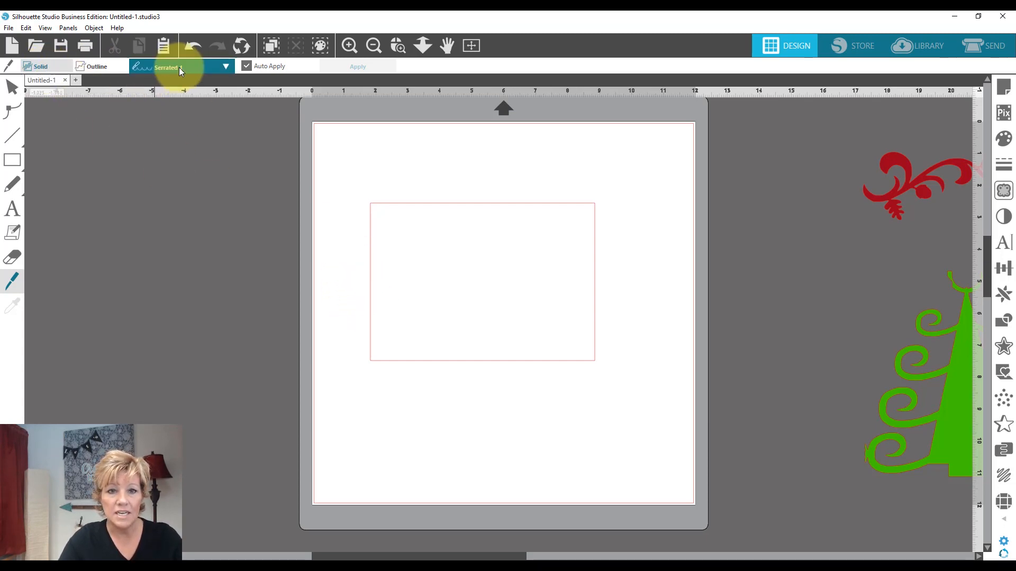
left_click(224, 67)
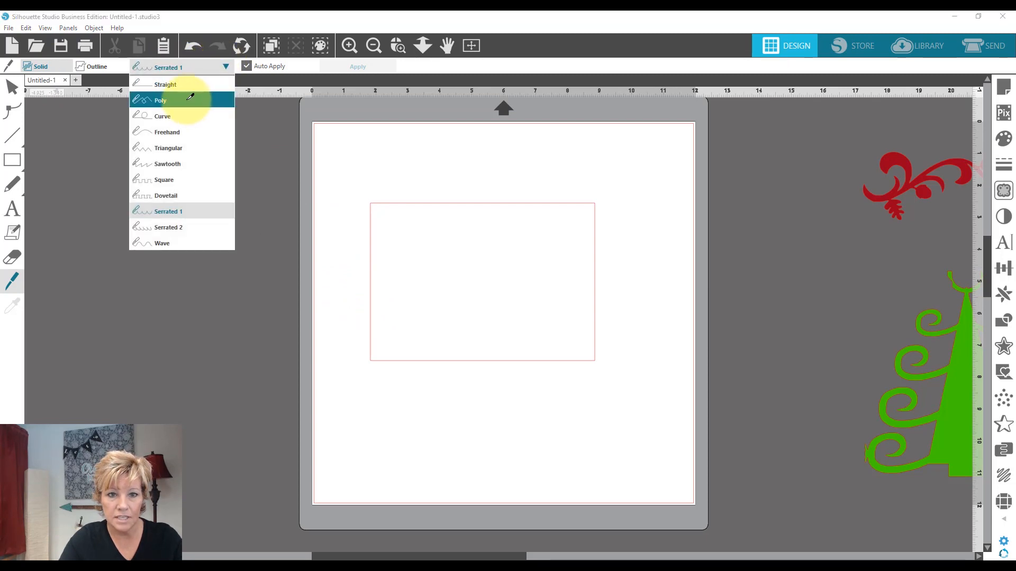
left_click(199, 82)
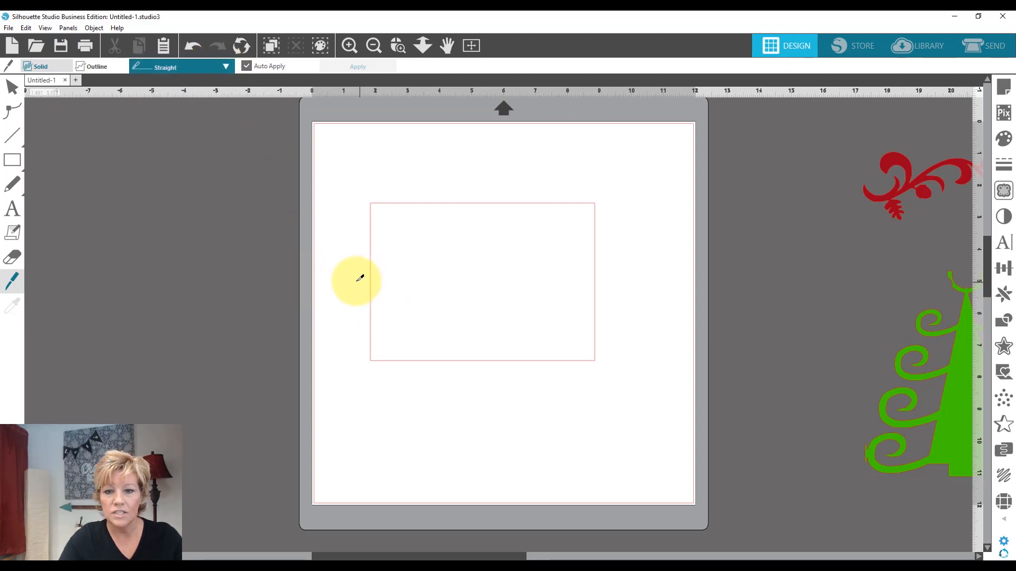
left_click_drag(356, 280, 616, 281)
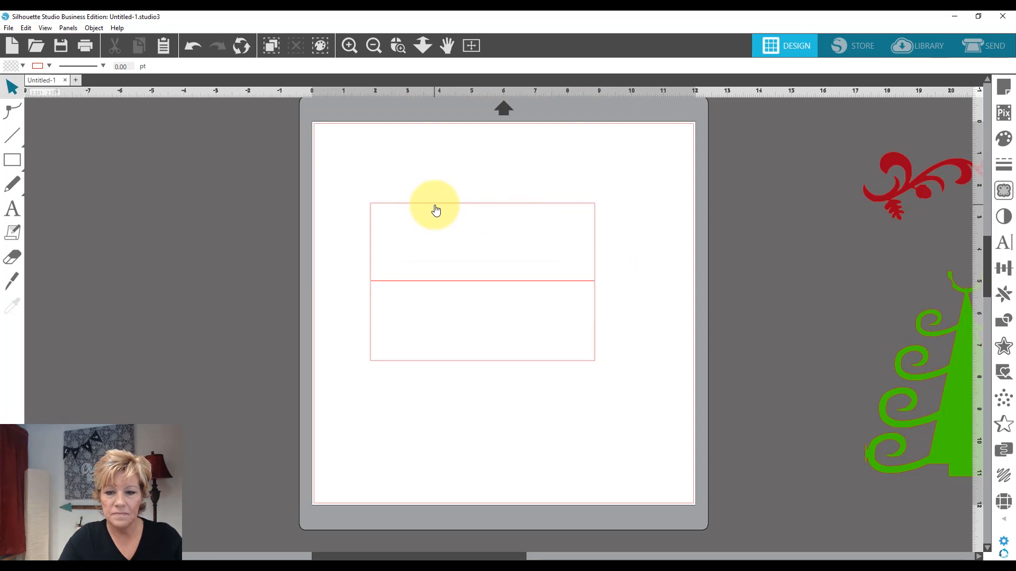
left_click_drag(434, 209, 438, 191)
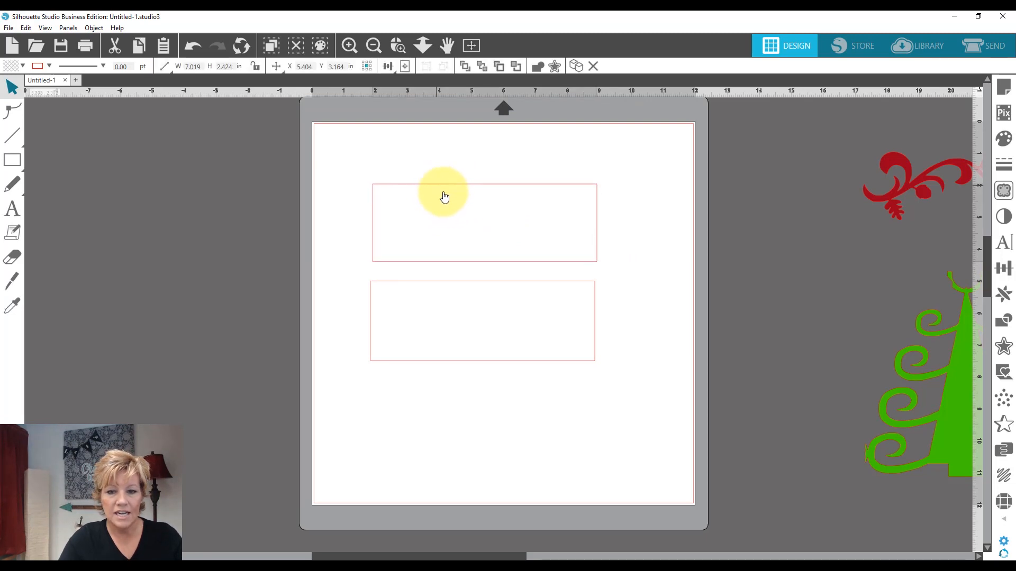
left_click(444, 207)
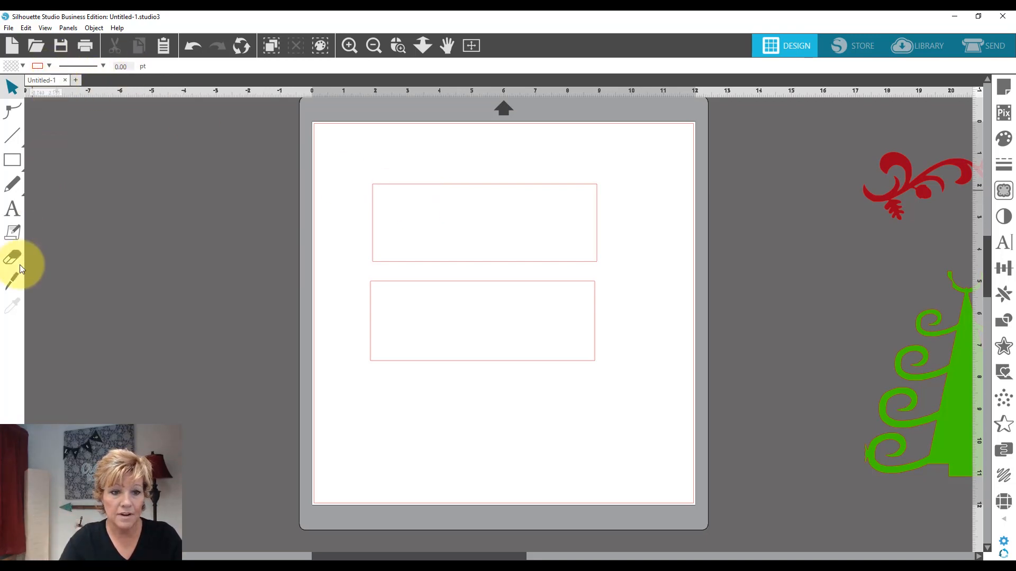
Cut the lower rectangle with an Outline, Straight Knife line about 8.26 in long and move its bottom piece down
left_click(12, 282)
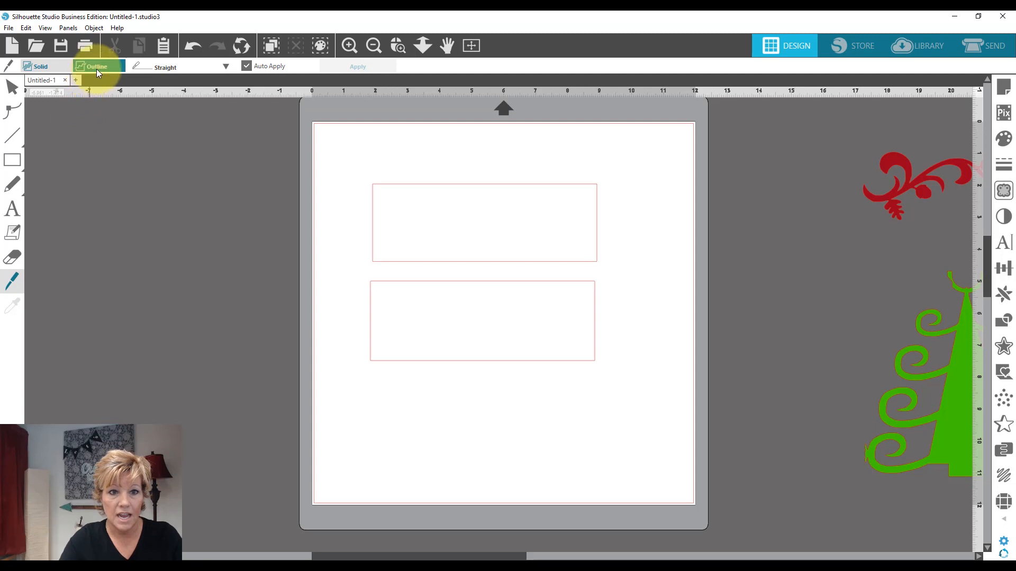
left_click(97, 69)
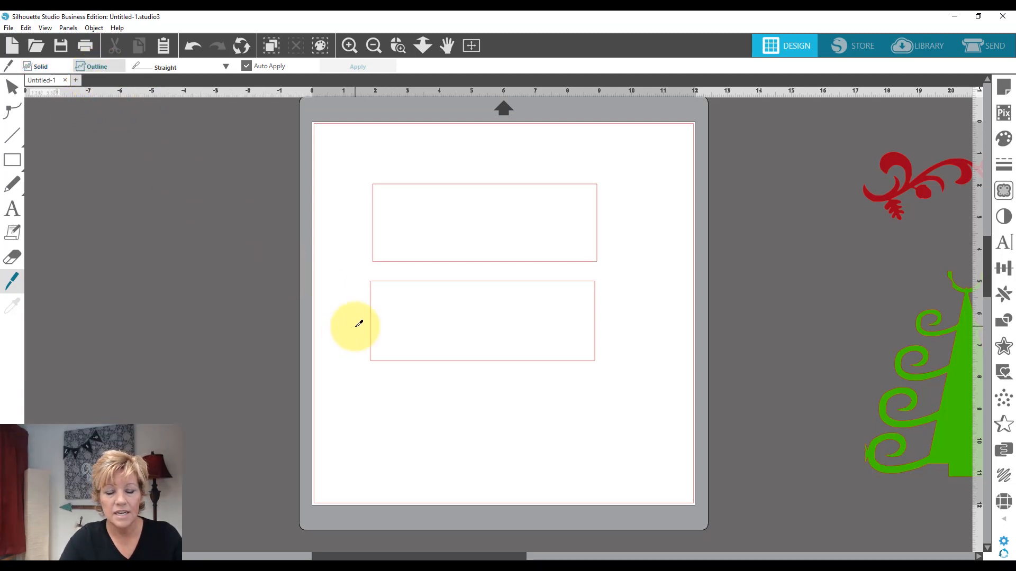
left_click_drag(358, 322, 623, 322)
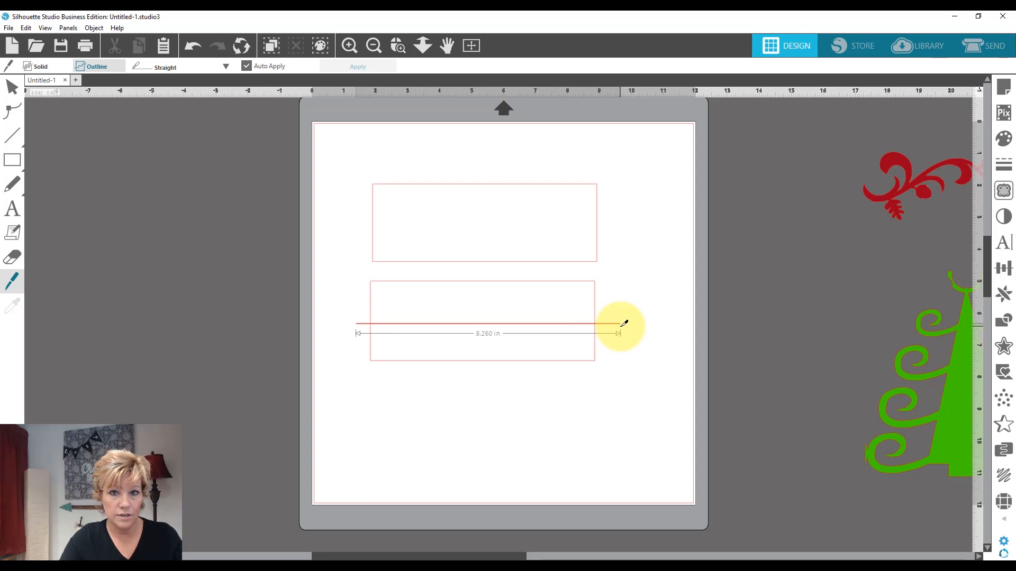
left_click_drag(624, 324, 623, 324)
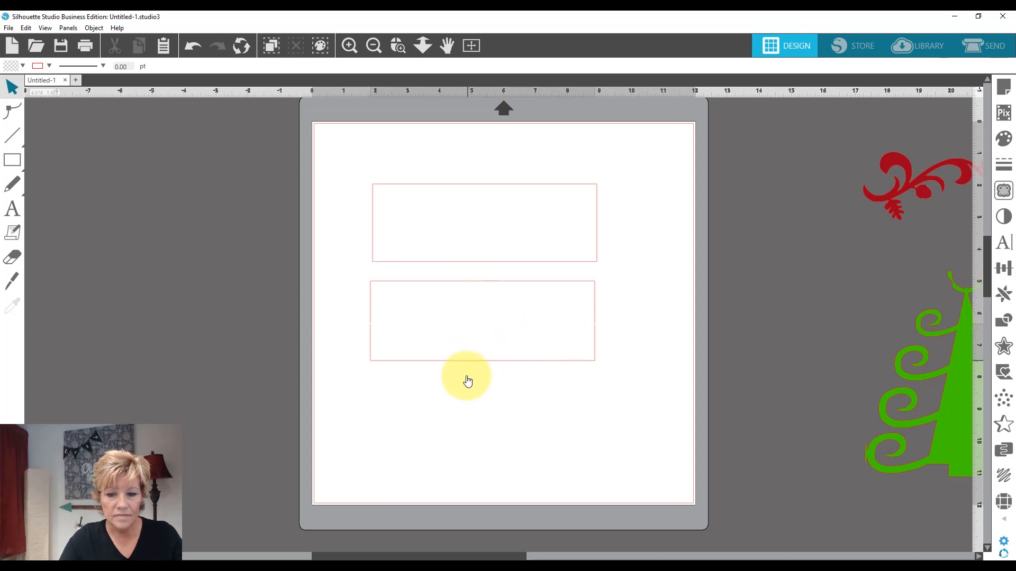
left_click_drag(467, 381, 469, 415)
left_click(479, 404)
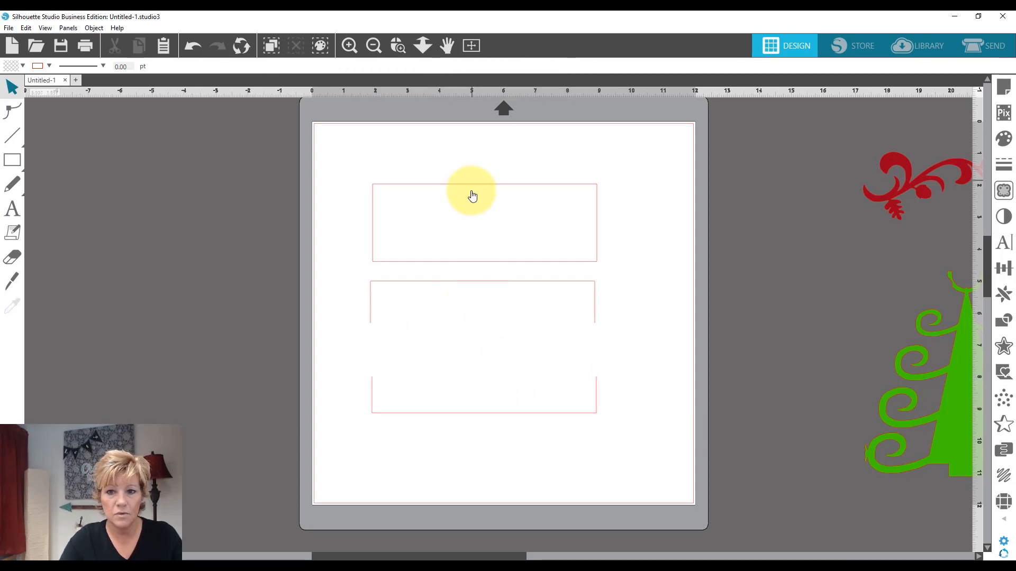
Fill the uncut upper rectangle with solid red
left_click(503, 185)
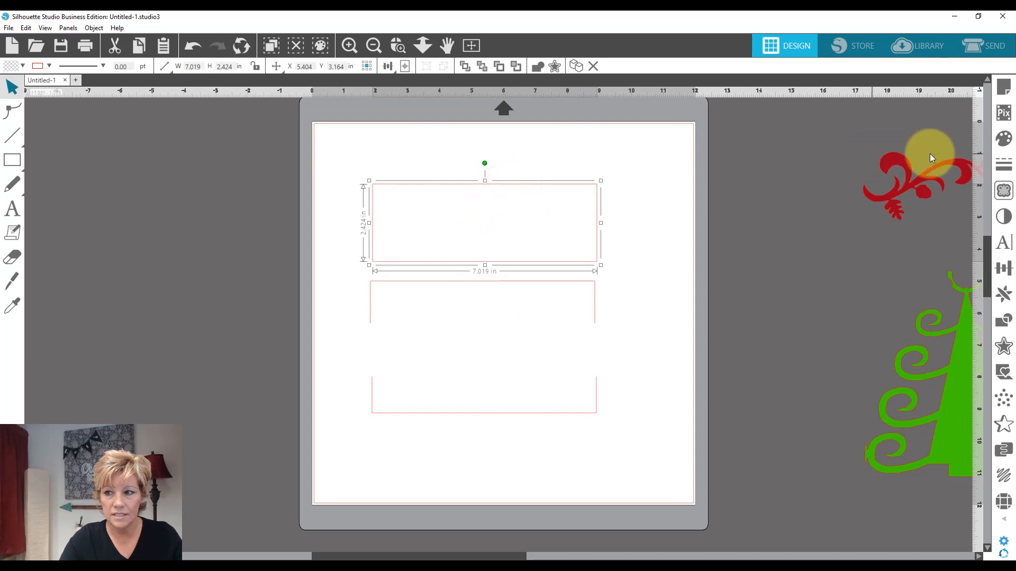
left_click(1004, 138)
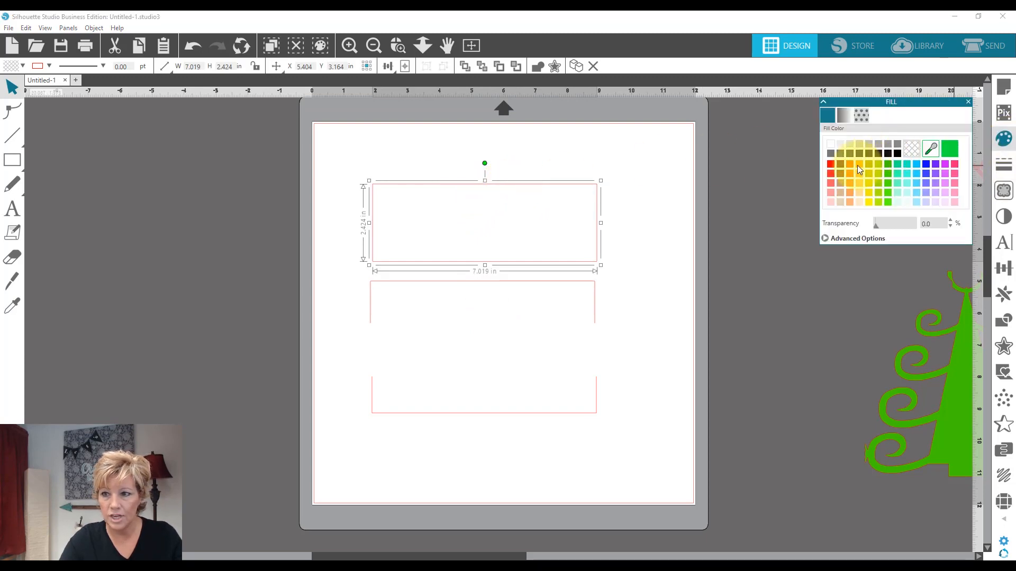
left_click(830, 164)
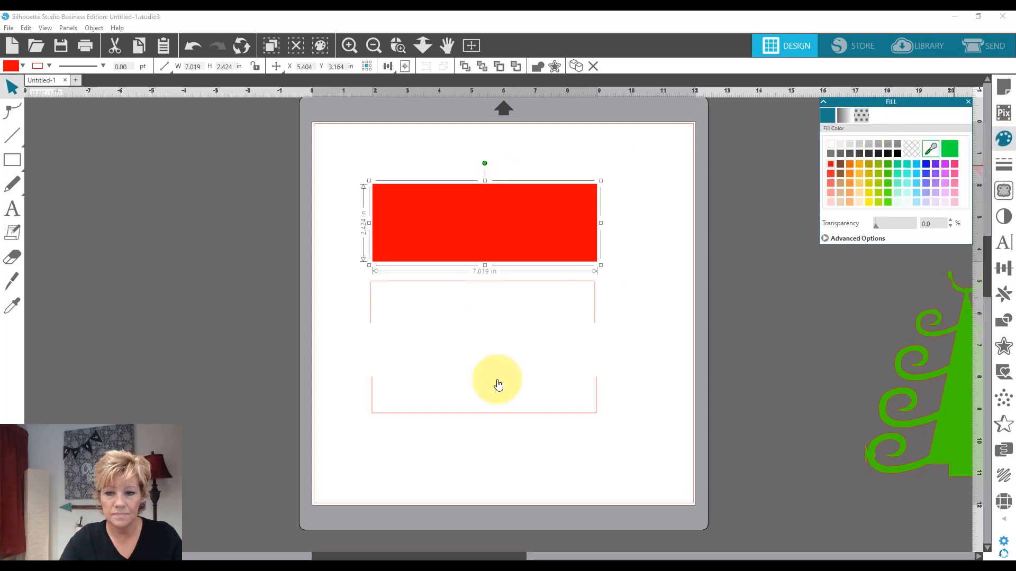
Try to fill the open three-sided shape directly below the red rectangle with the same red
left_click(596, 314)
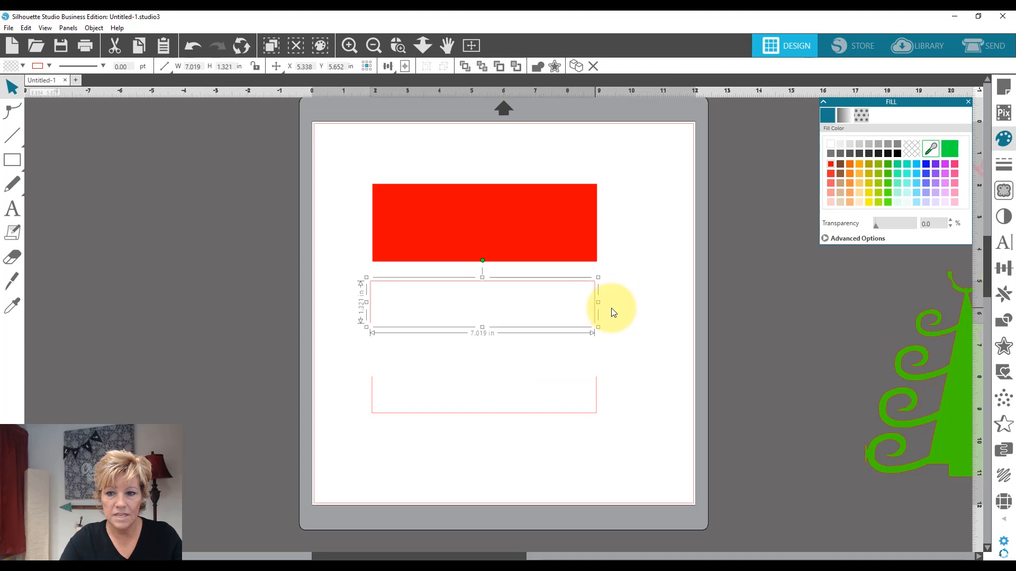
left_click(829, 164)
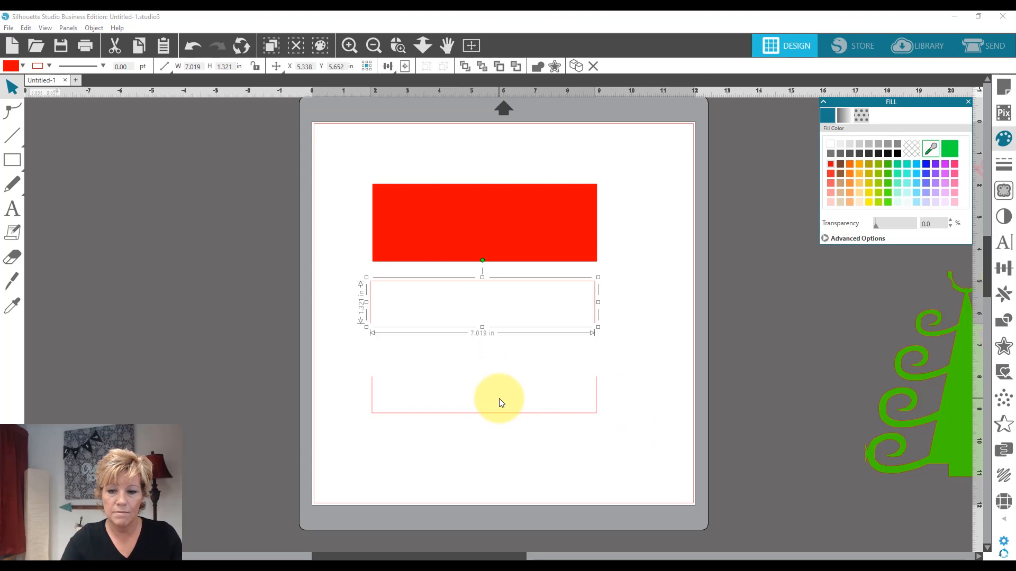
left_click(497, 426)
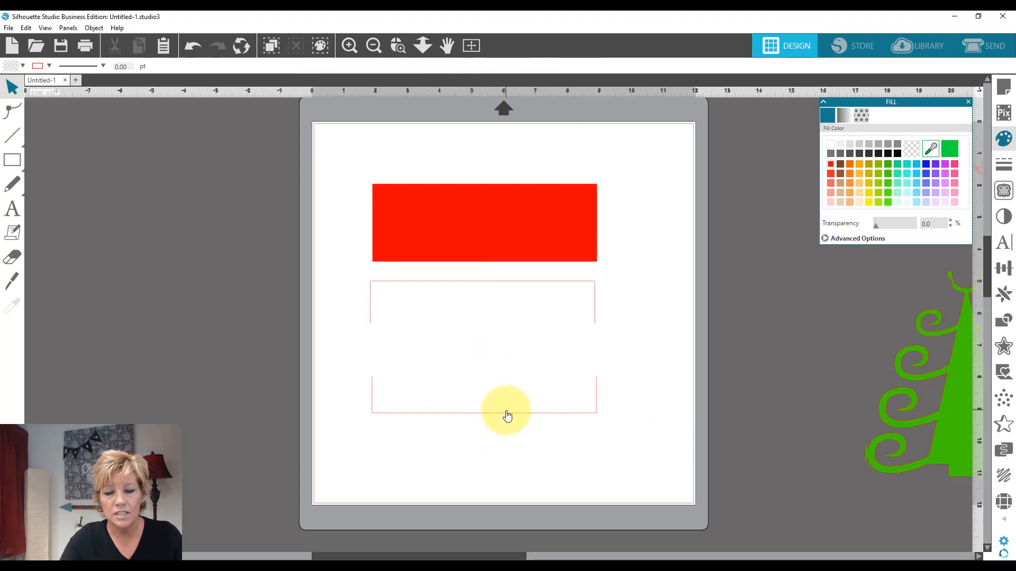
Edit the points of the lowest open shape and join its left end point to the right end point to close the path
left_click(506, 413)
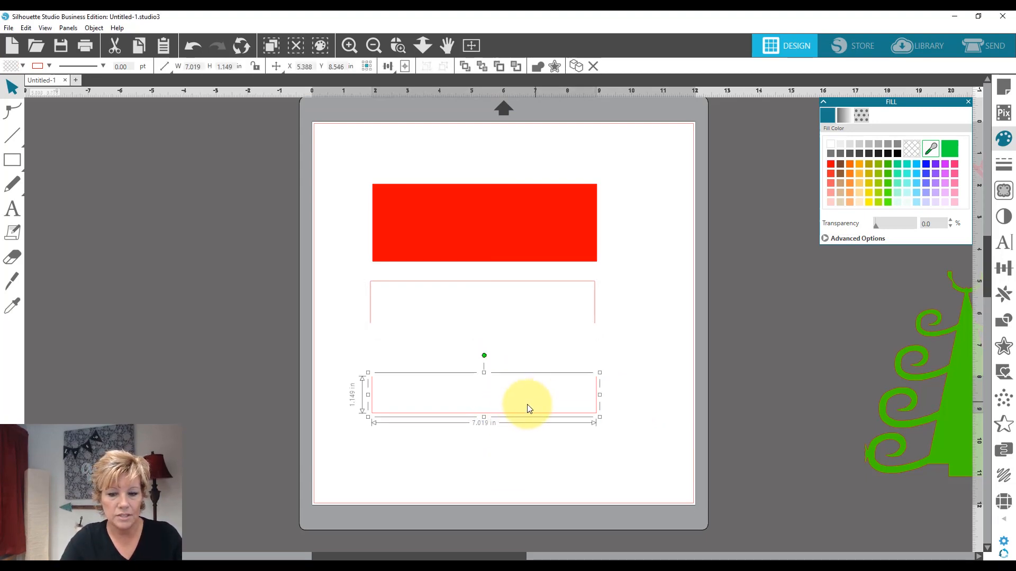
double_click(529, 418)
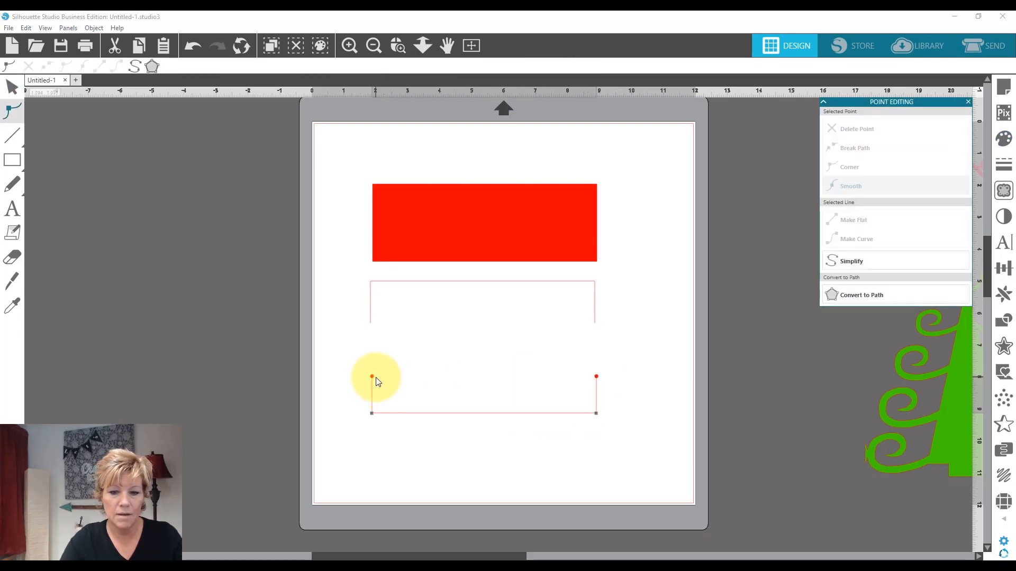
left_click_drag(373, 377, 597, 376)
left_click(612, 409)
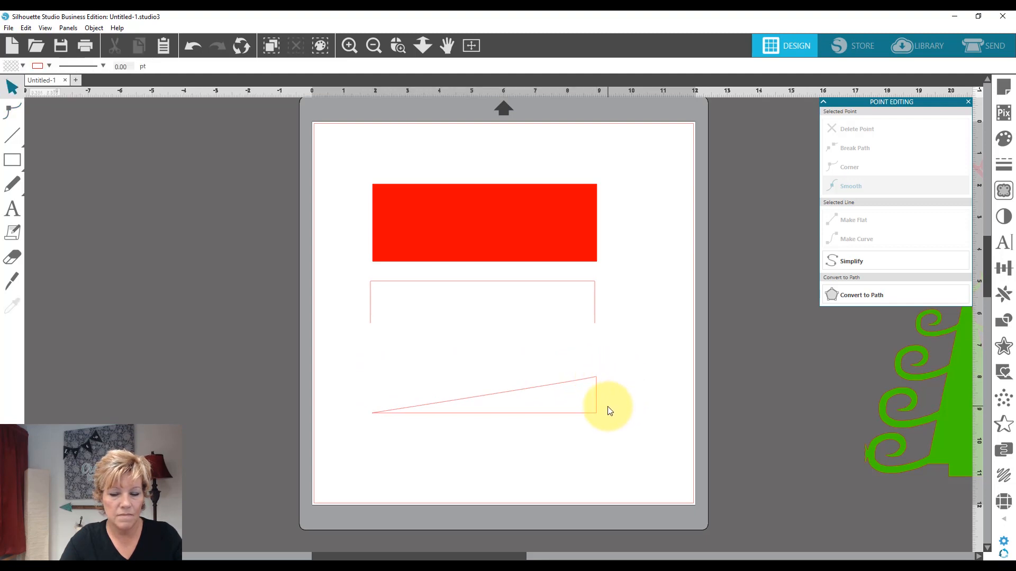
left_click(610, 399)
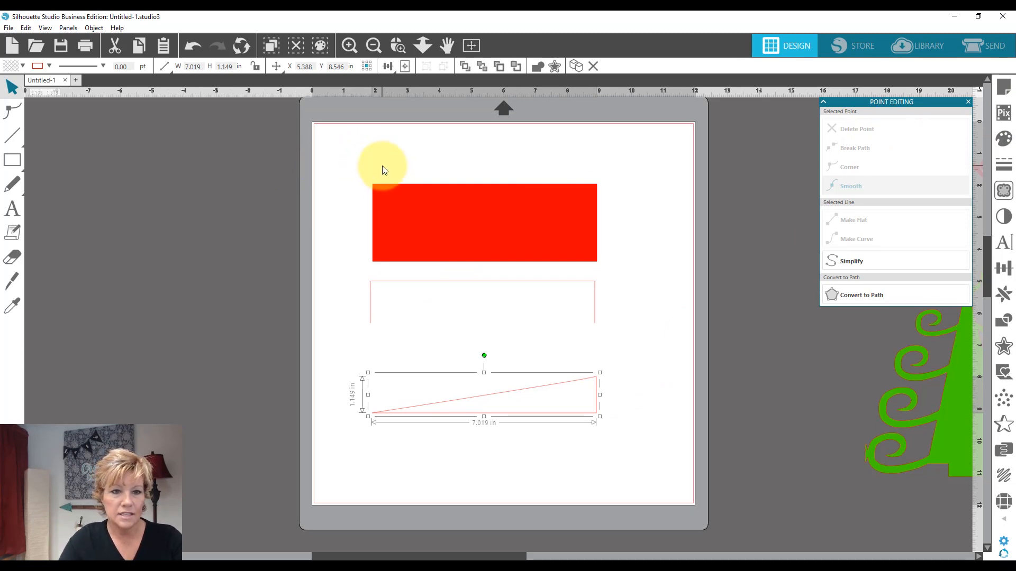
Delete the two unfilled shapes below the red rectangle
left_click_drag(356, 276, 607, 433)
key("Delete")
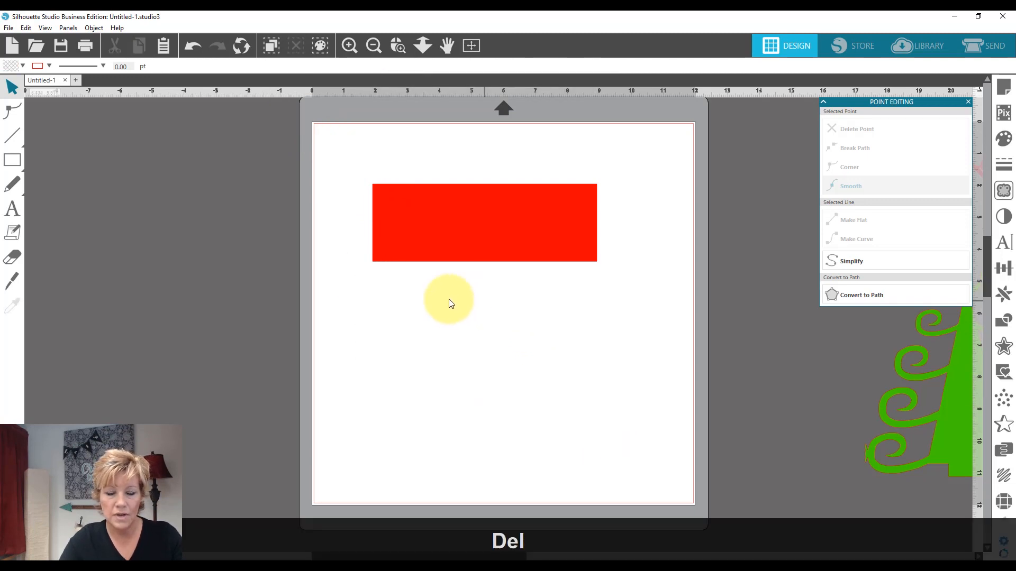
Cut the red rectangle horizontally through its middle with an Outline, Wave Knife cut and move the upper piece upward
left_click(12, 281)
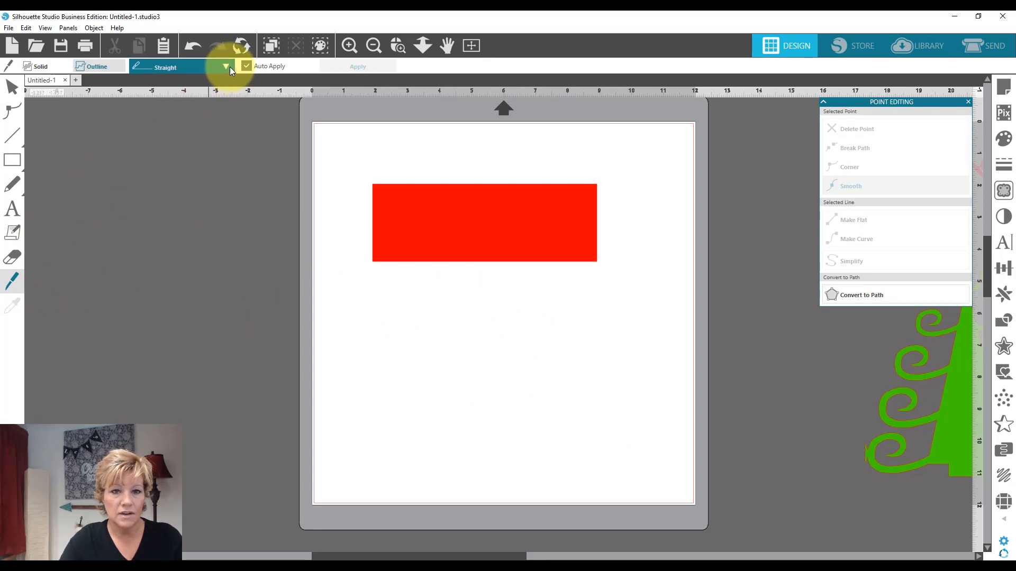
left_click(230, 66)
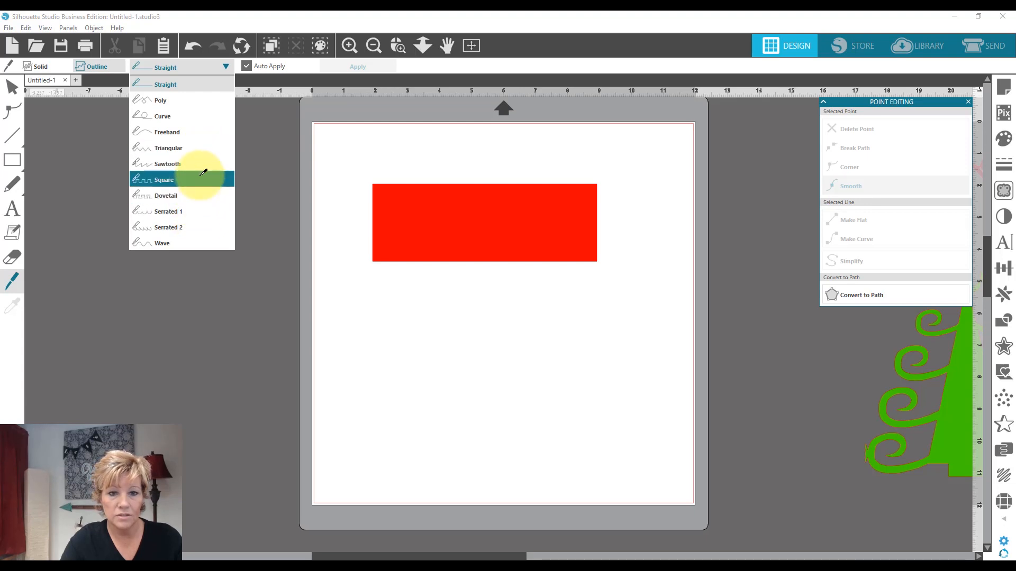
left_click(200, 242)
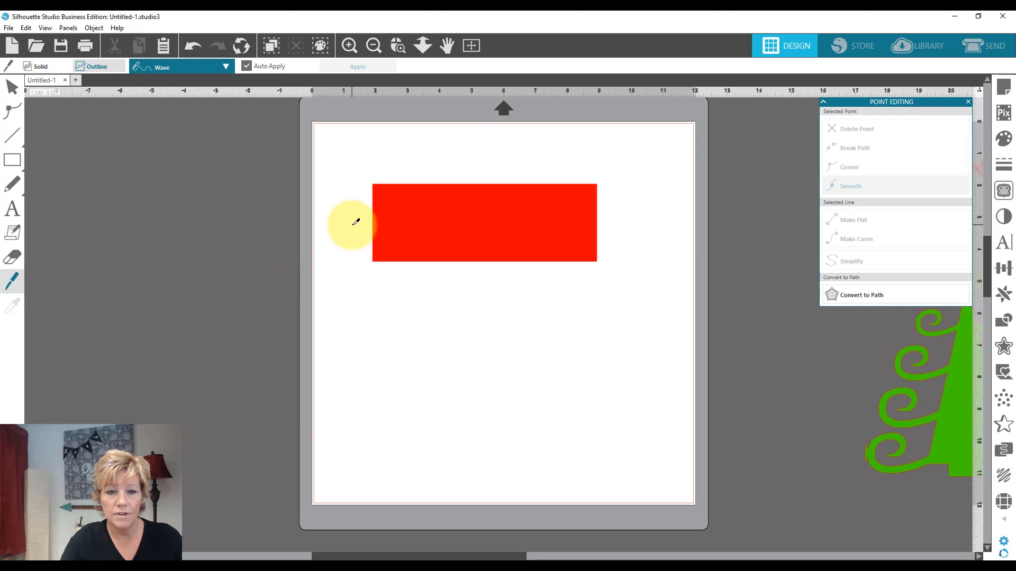
left_click_drag(354, 224, 625, 224)
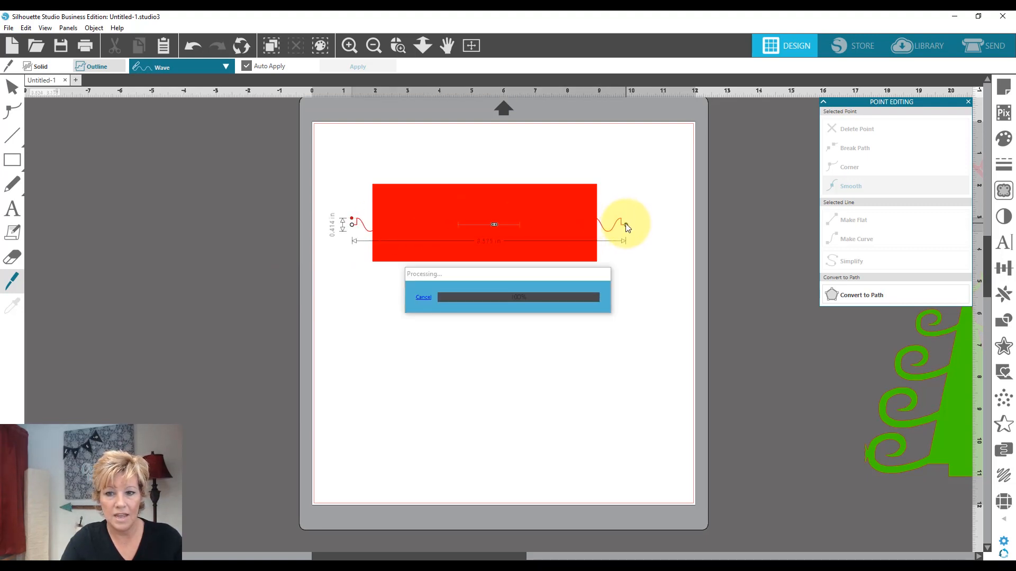
left_click_drag(543, 199, 544, 176)
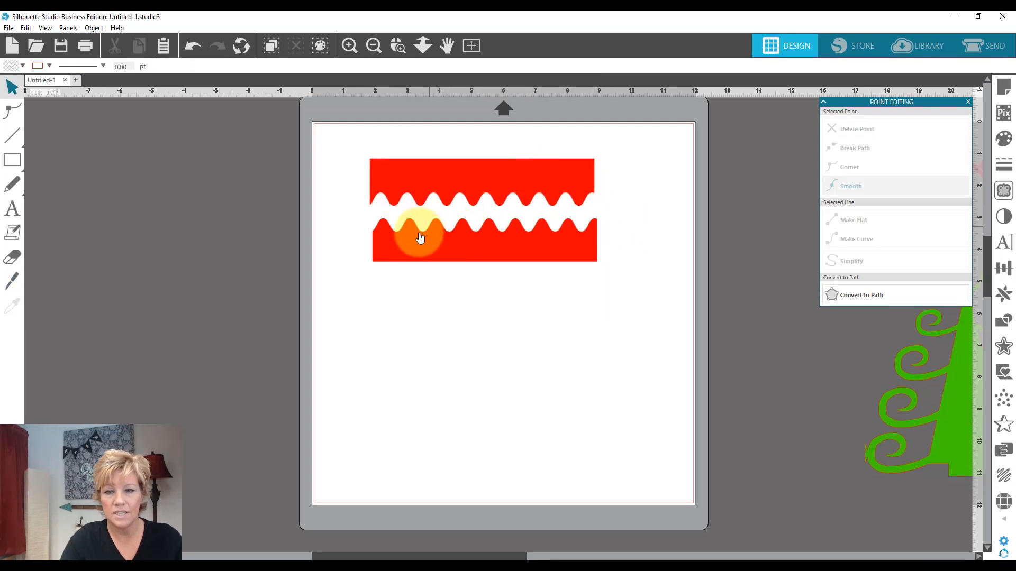
left_click(400, 284)
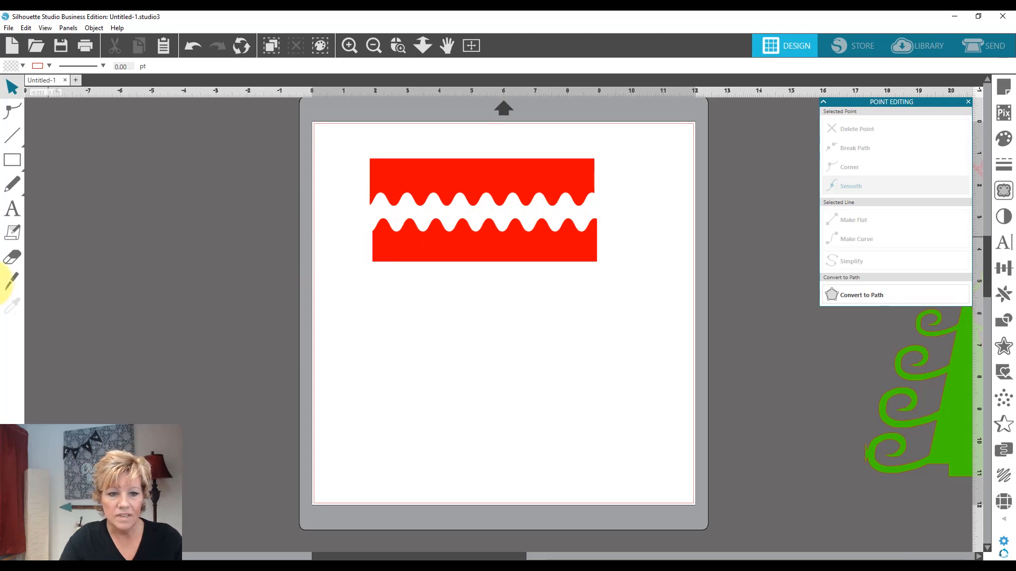
Turn off Auto Apply for the Knife tool and draw a horizontal Wave cut line across the upper red piece
left_click(11, 279)
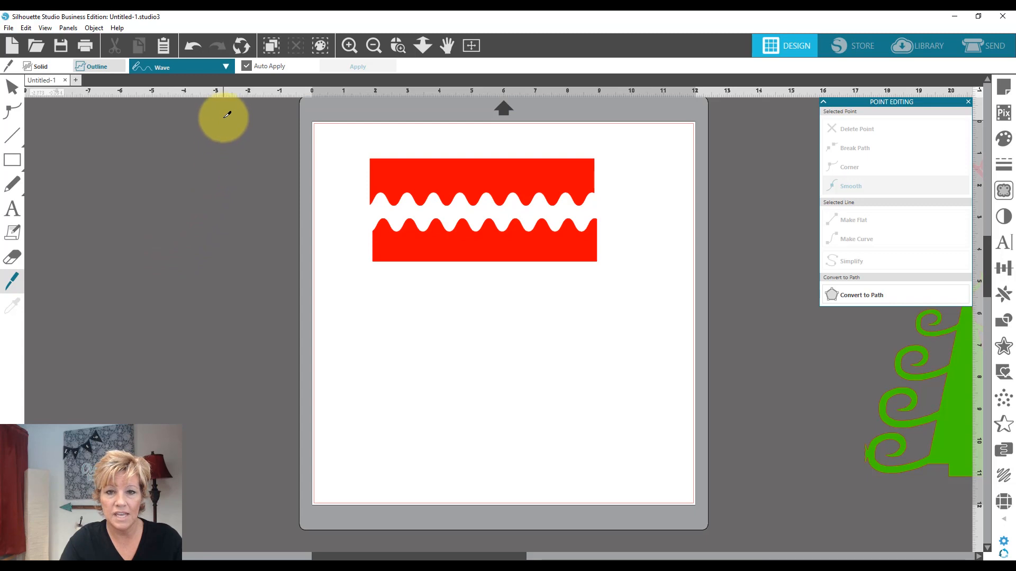
left_click(246, 66)
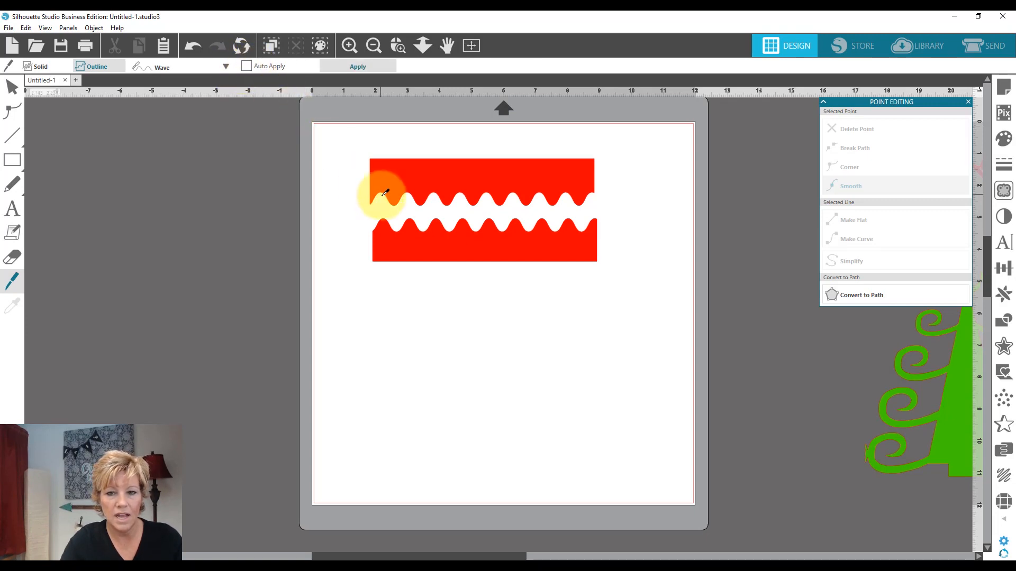
left_click_drag(358, 174, 608, 174)
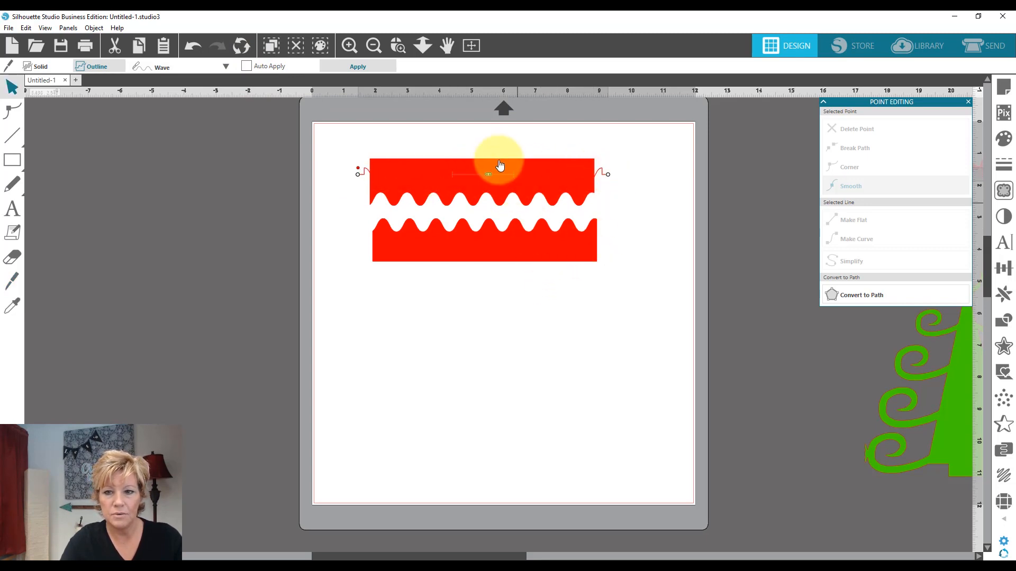
Fill the upper red wavy-edged piece with light aqua so the cut line across it can be seen
left_click(500, 167)
left_click(499, 167)
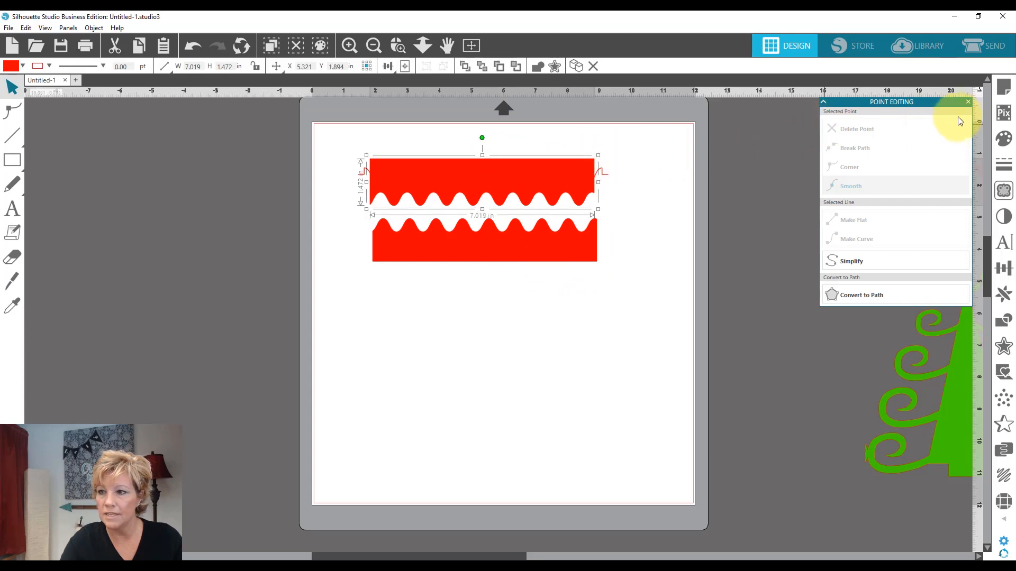
left_click(994, 138)
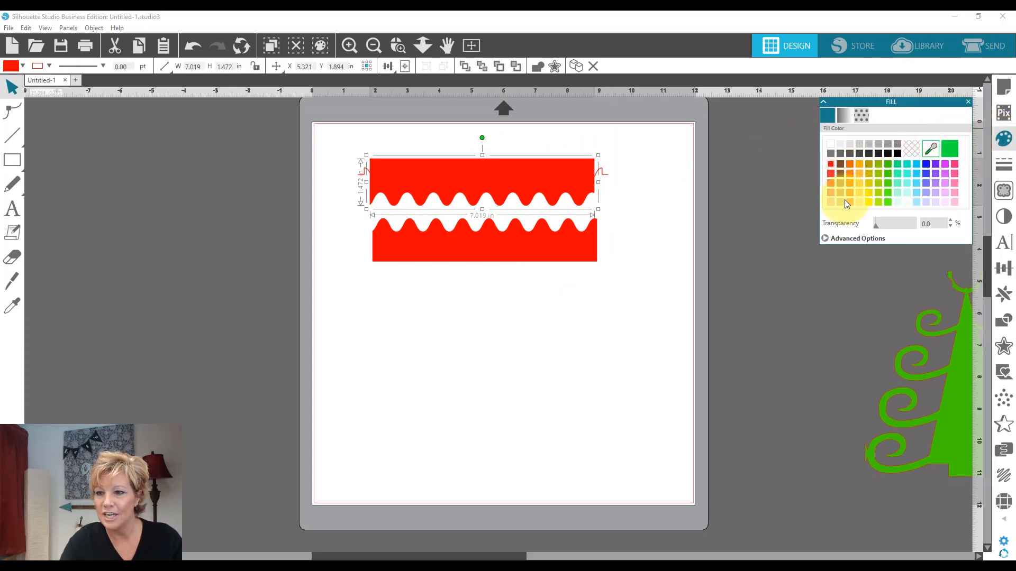
left_click(904, 192)
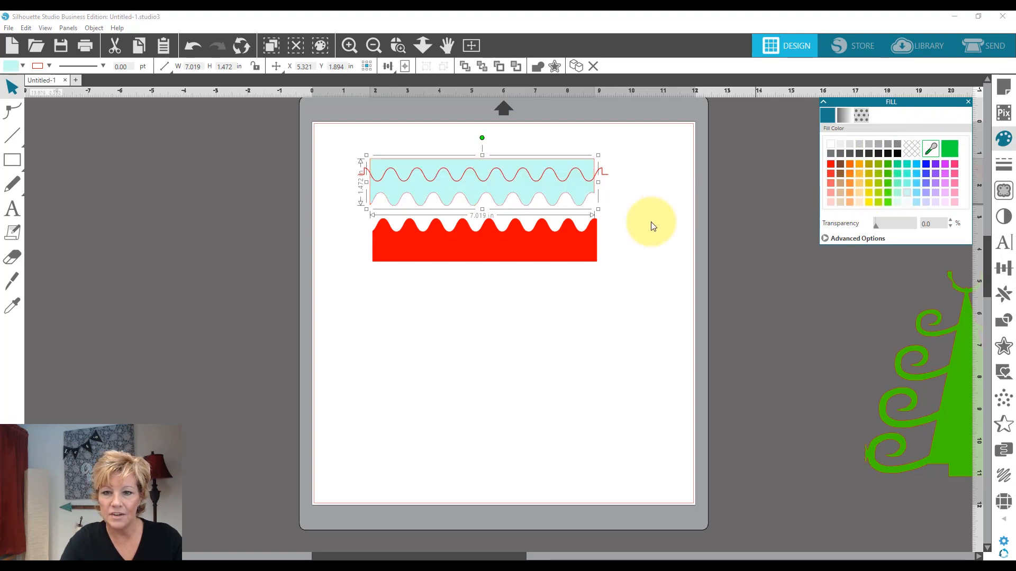
left_click(668, 245)
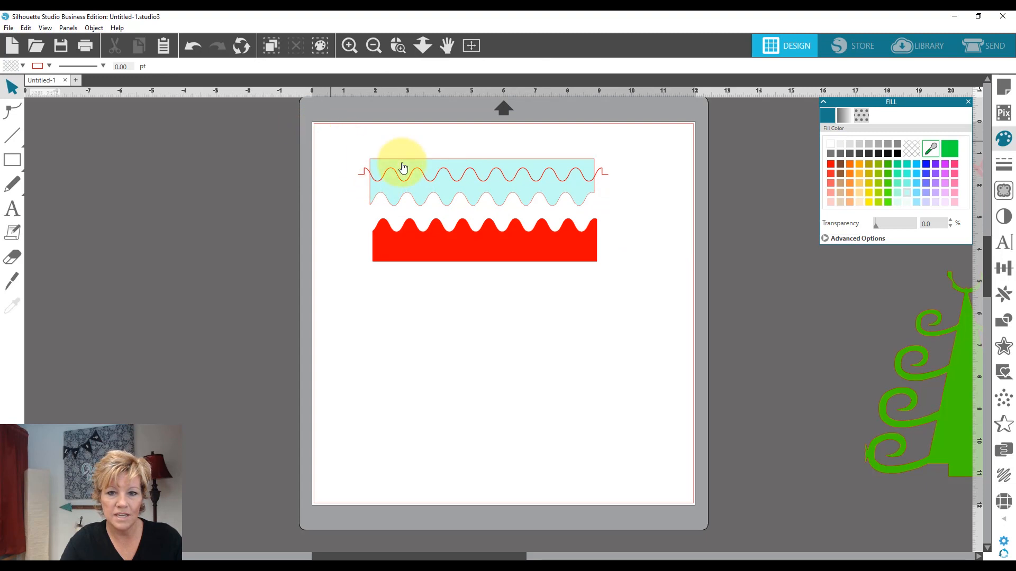
Select the Wave cut line across the aqua piece and raise its waves to about 0.745 in overall height
left_click(400, 182)
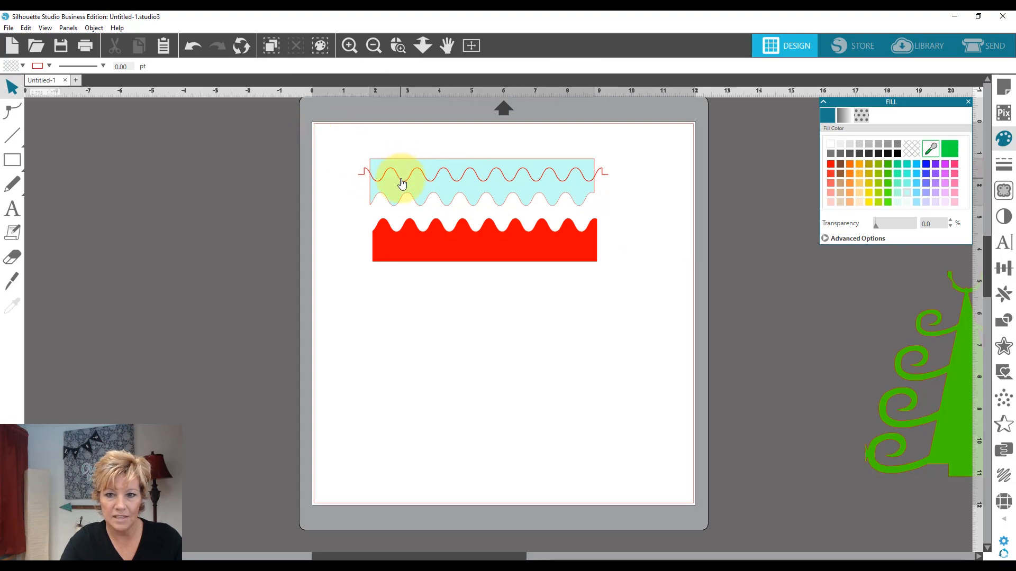
left_click(435, 177)
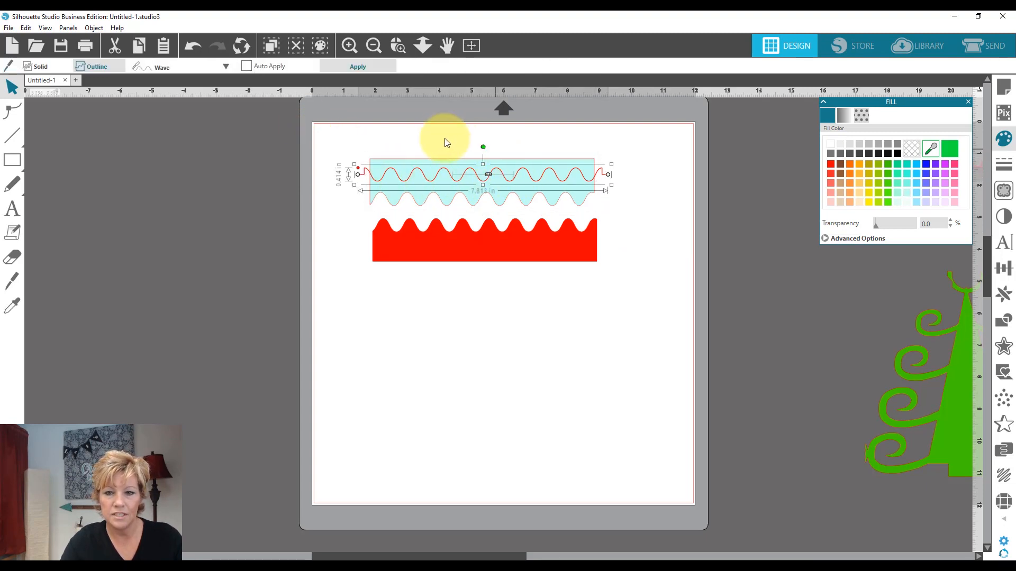
left_click_drag(358, 174, 359, 165)
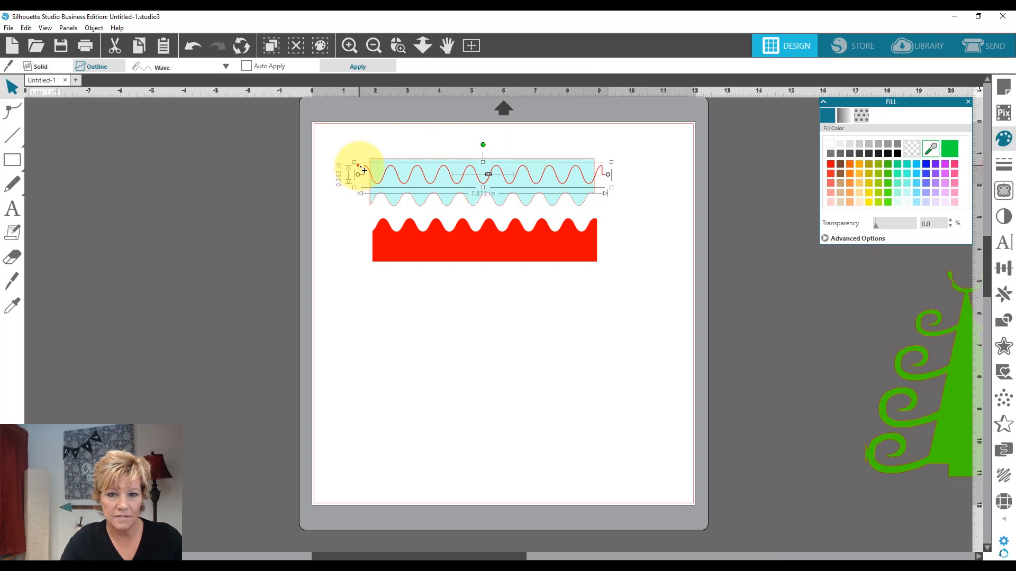
left_click(354, 45)
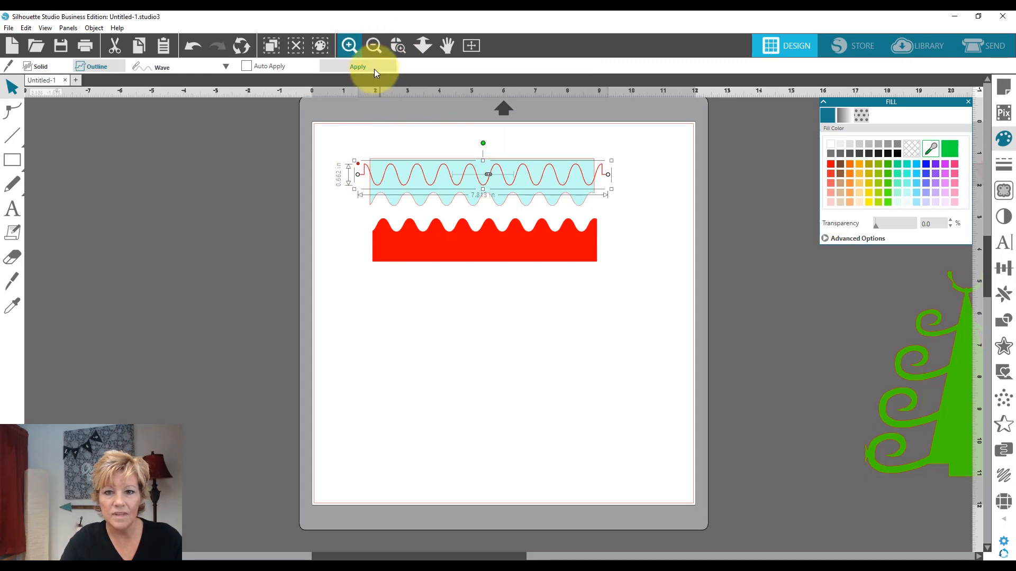
scroll(431, 211, "up", 3)
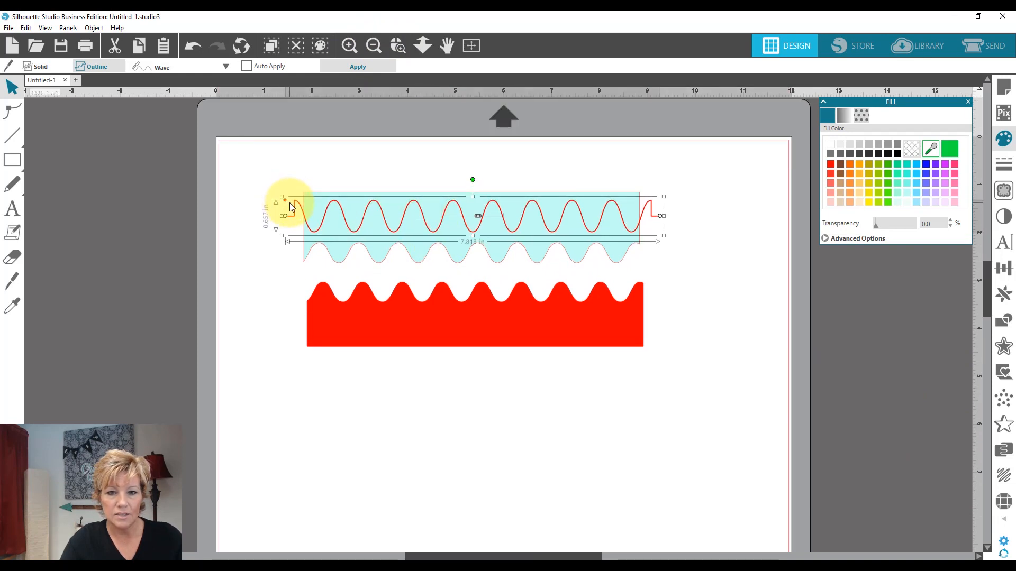
mouse_move(291, 204)
left_mouse_down()
mouse_move(292, 186)
mouse_move(295, 202)
left_mouse_up()
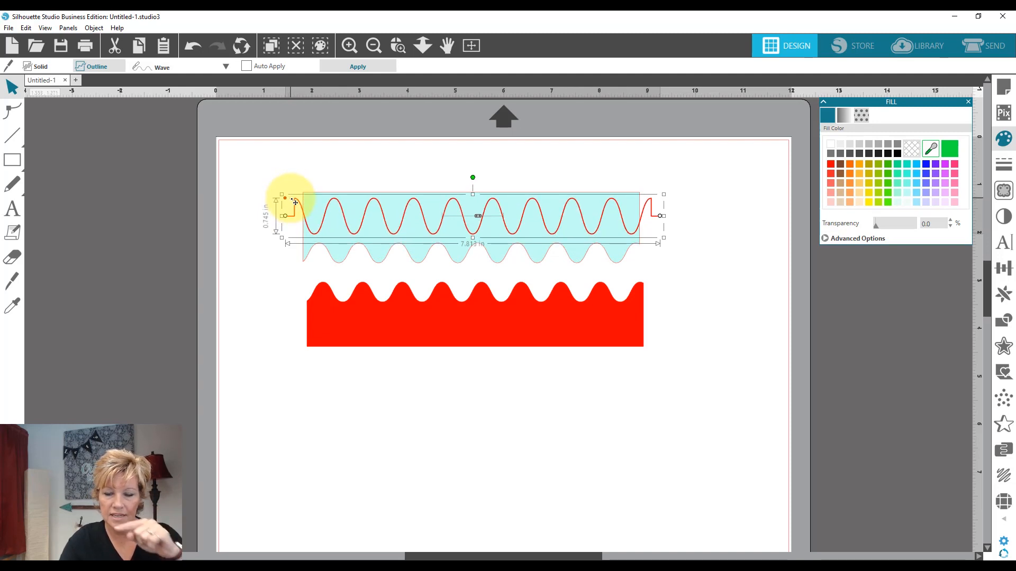
Shorten the Wave cut line from its right end to about 7.54 in wide
left_click_drag(665, 219, 645, 222)
mouse_move(649, 222)
left_mouse_down()
mouse_move(688, 218)
mouse_move(590, 227)
mouse_move(651, 227)
left_mouse_up()
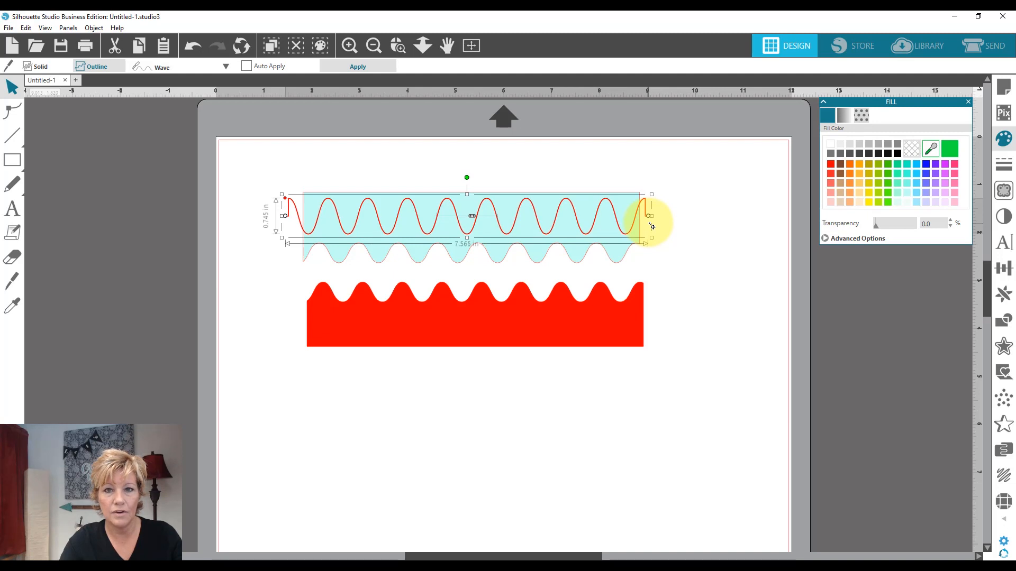
left_click_drag(652, 227, 651, 228)
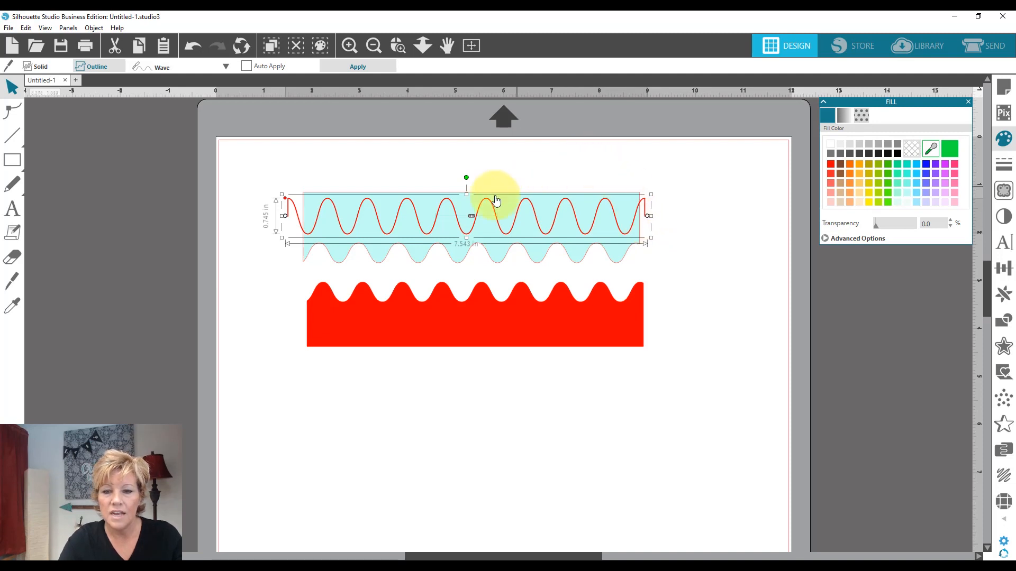
Tighten the spacing of the waves on the cut line, apply the cut and move the upper aqua piece upward
mouse_move(477, 219)
left_mouse_down()
mouse_move(453, 221)
mouse_move(488, 220)
left_mouse_up()
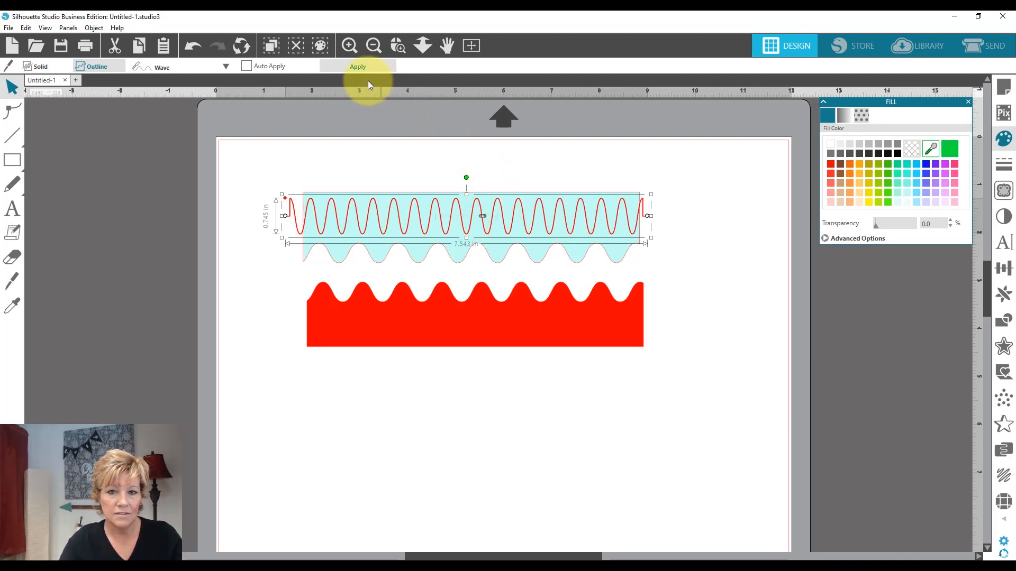
left_click(358, 68)
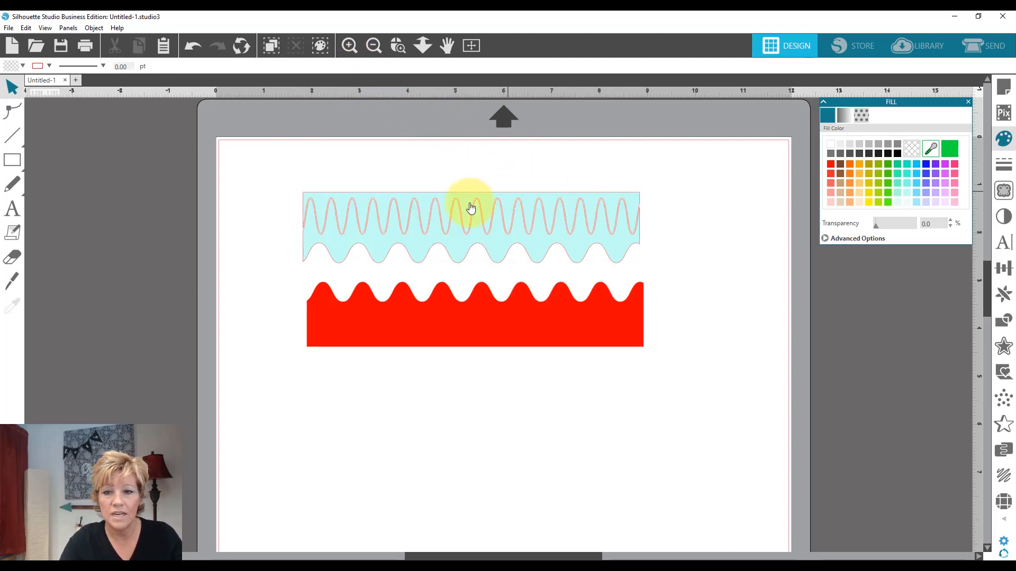
left_click_drag(429, 204, 418, 165)
left_click(418, 166)
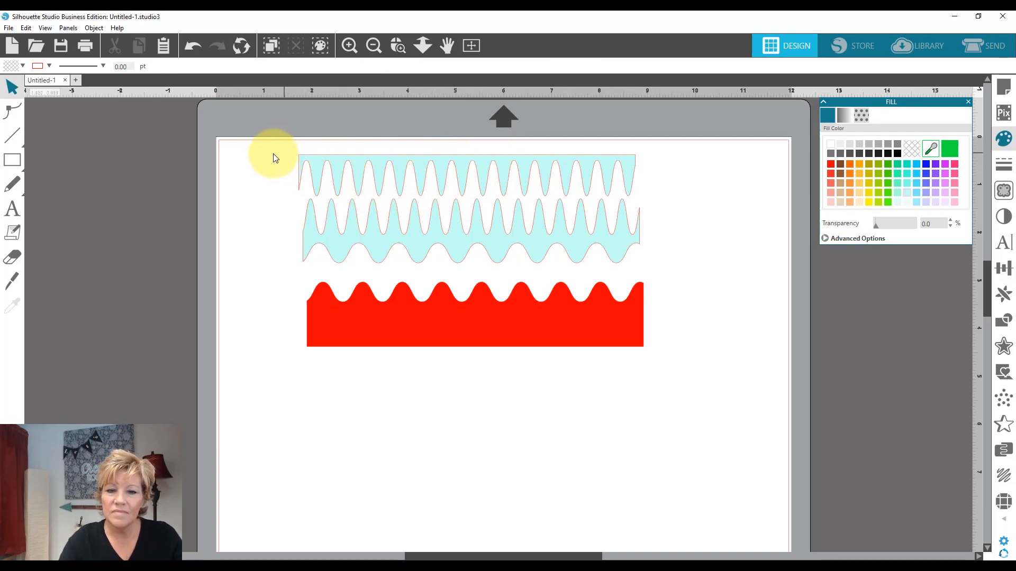
Delete all the aqua and red pieces from the page and close the Fill settings
left_click_drag(271, 157, 646, 398)
key("Delete")
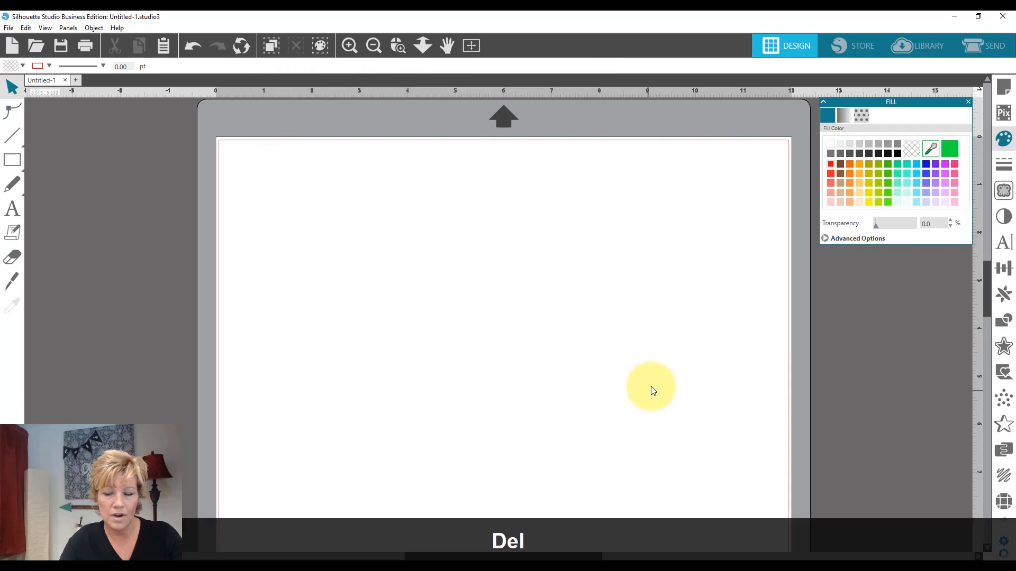
left_click(971, 101)
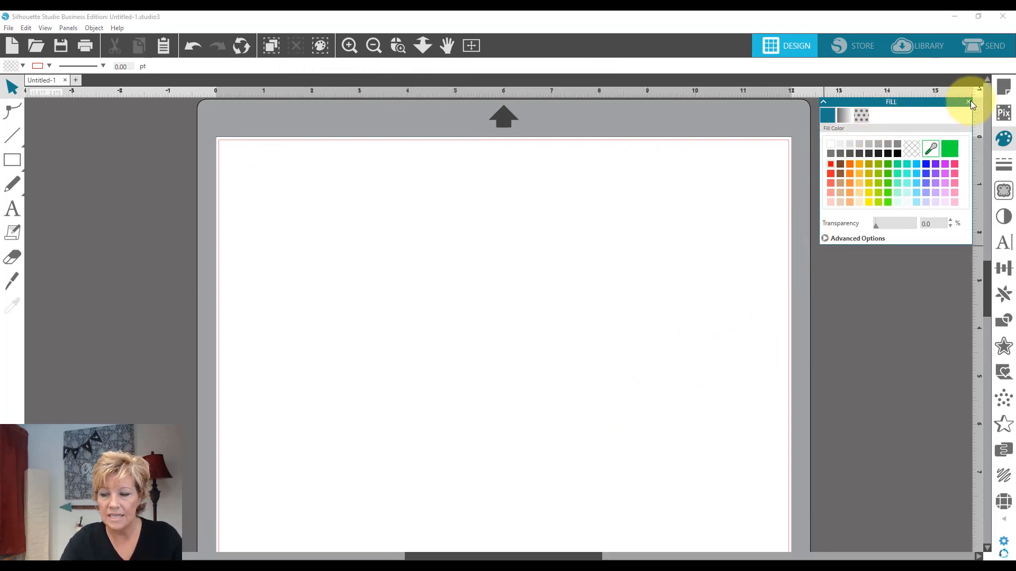
Move the dark red scroll flourish from beside the page onto the upper part of the page
left_click(469, 44)
left_click_drag(913, 187, 380, 203)
left_click(560, 224)
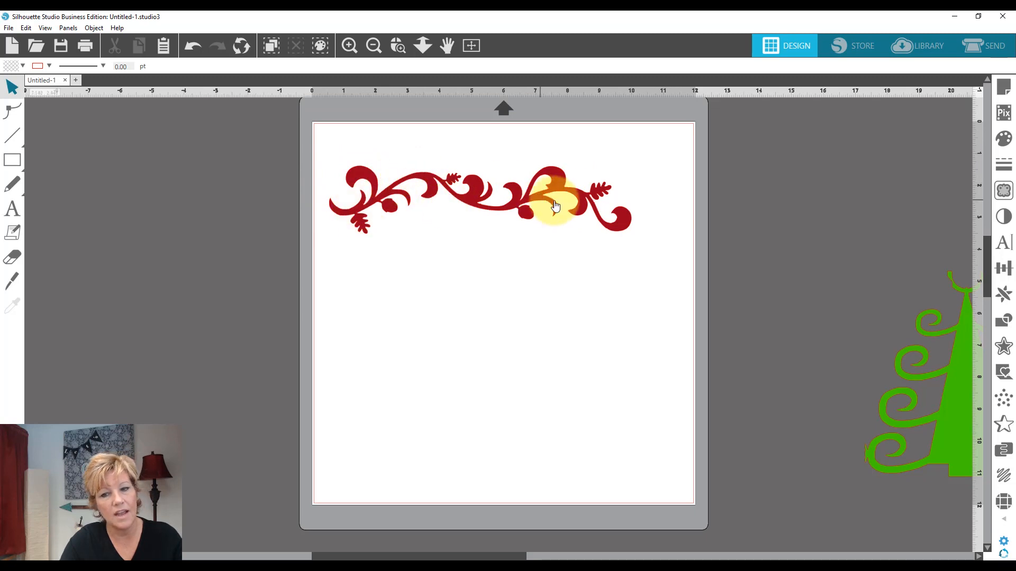
Duplicate the dark red flourish and place the copy below the original
left_click(355, 47)
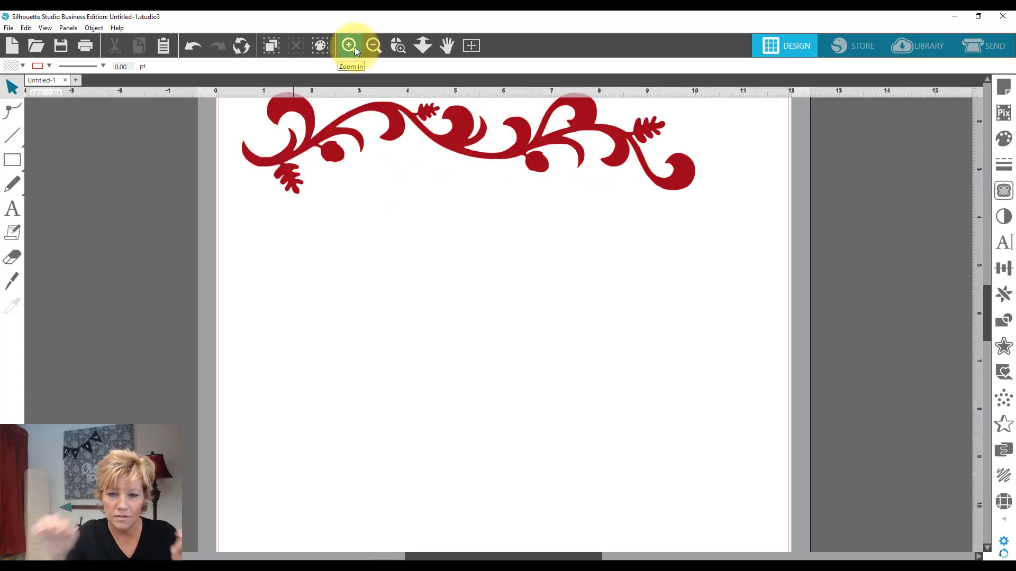
scroll(442, 243, "up", 2)
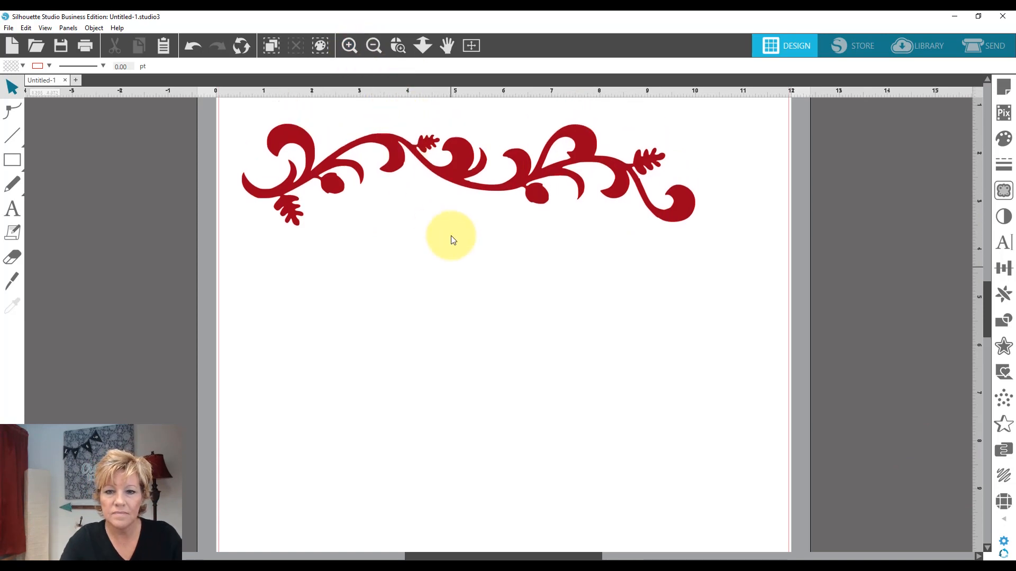
scroll(440, 241, "up", 1)
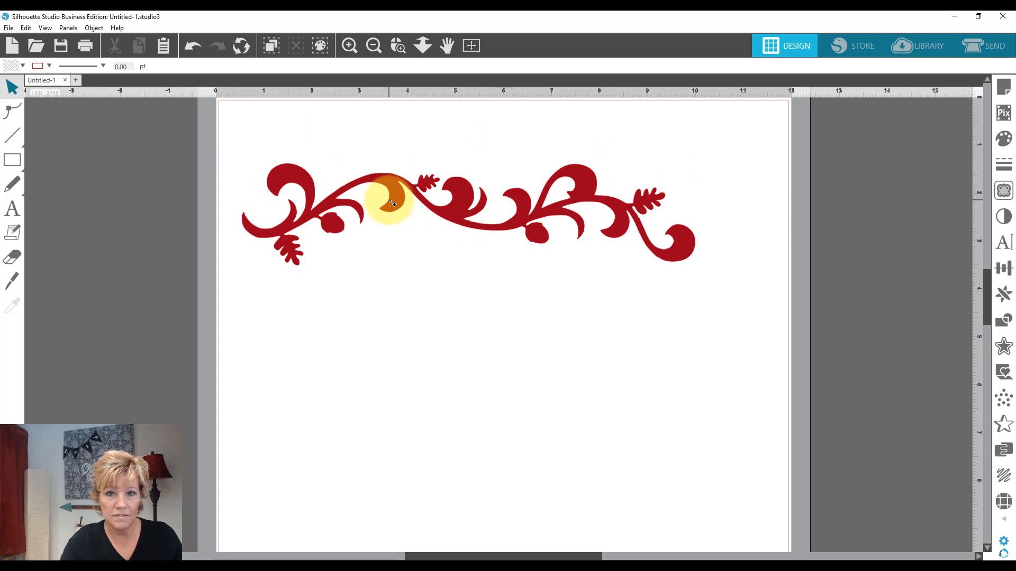
left_click_drag(393, 204, 411, 352)
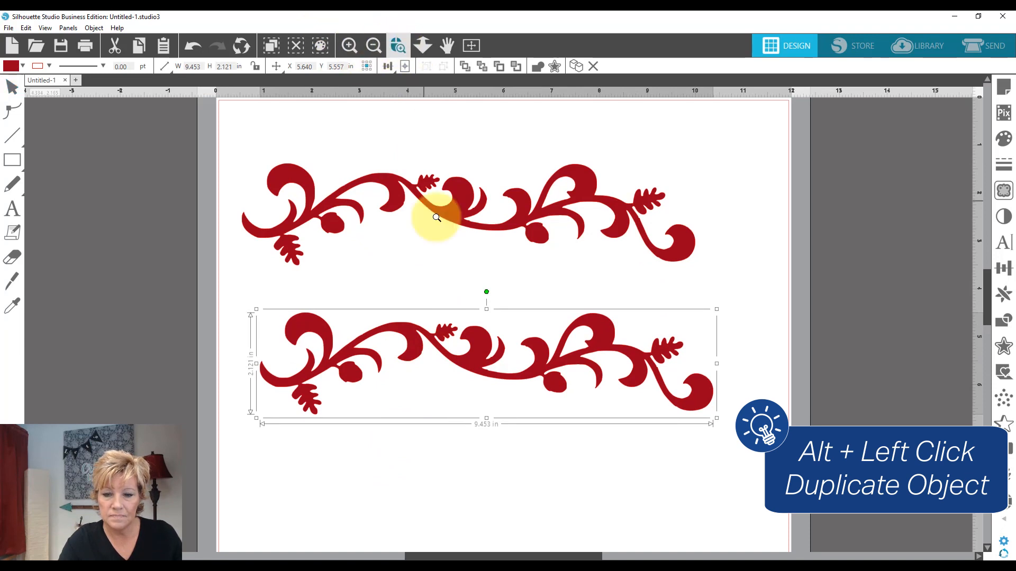
Cut across the stem of the lower flourish's far-right curl with a Straight Outline Knife cut, with Auto Apply turned on
scroll(443, 382, "up", 5)
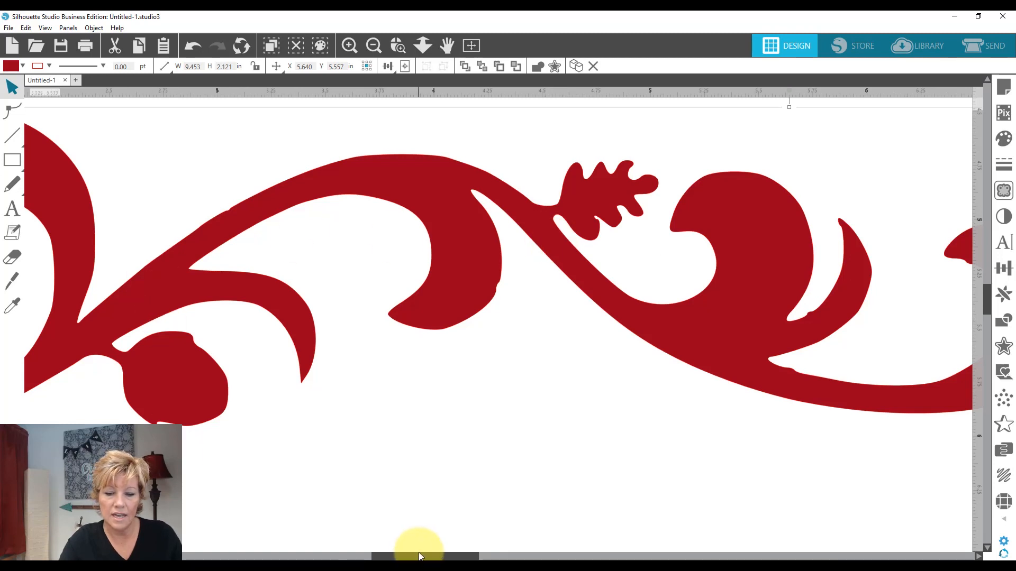
left_click_drag(420, 555, 625, 554)
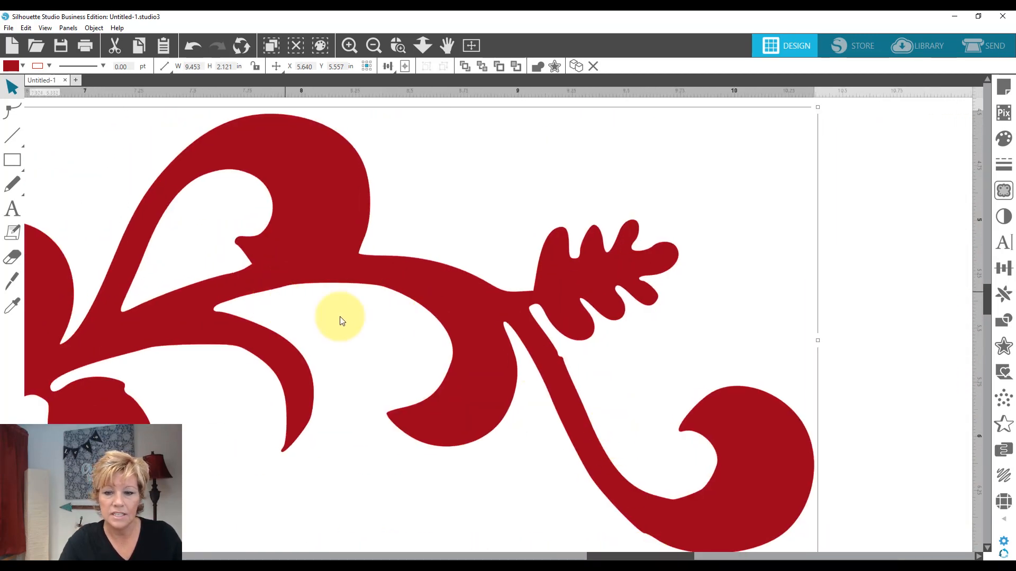
left_click(12, 281)
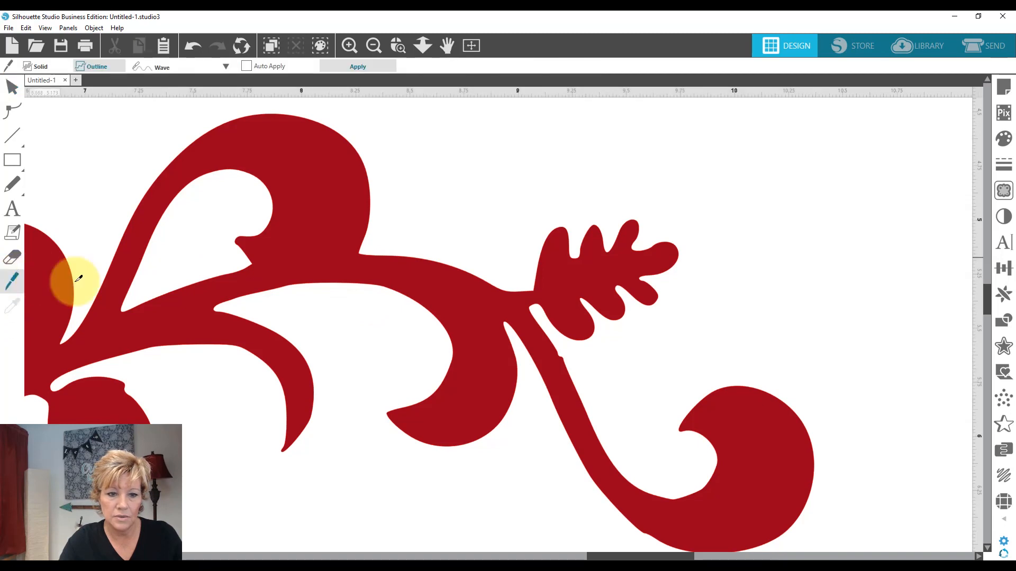
left_click(226, 68)
left_click(181, 89)
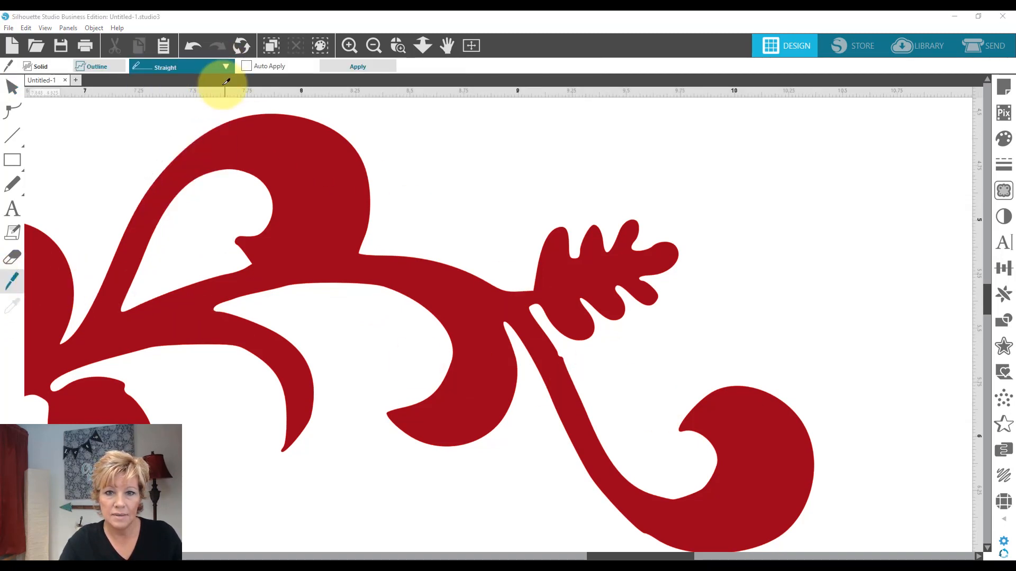
left_click(248, 67)
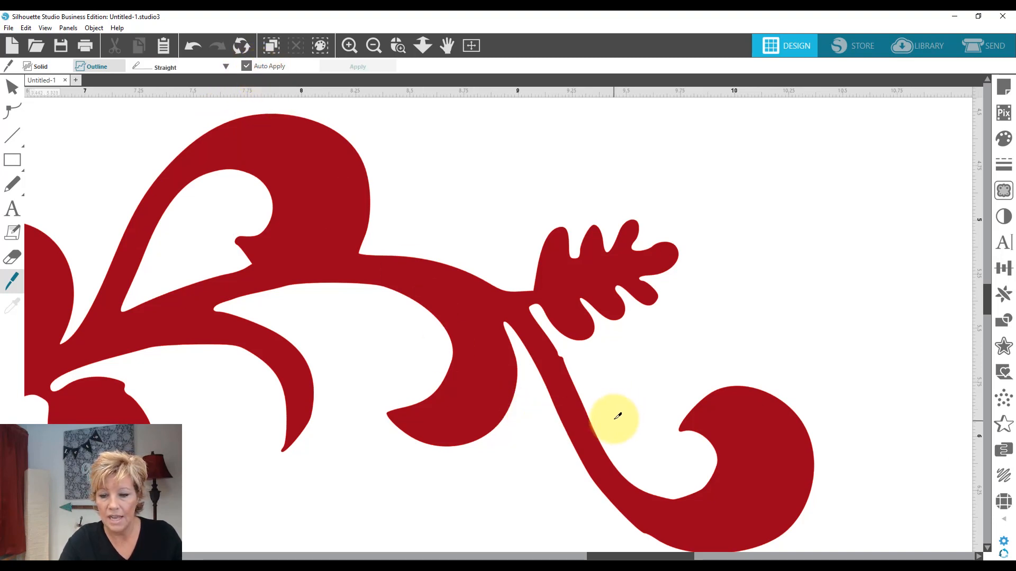
left_click_drag(615, 413, 566, 479)
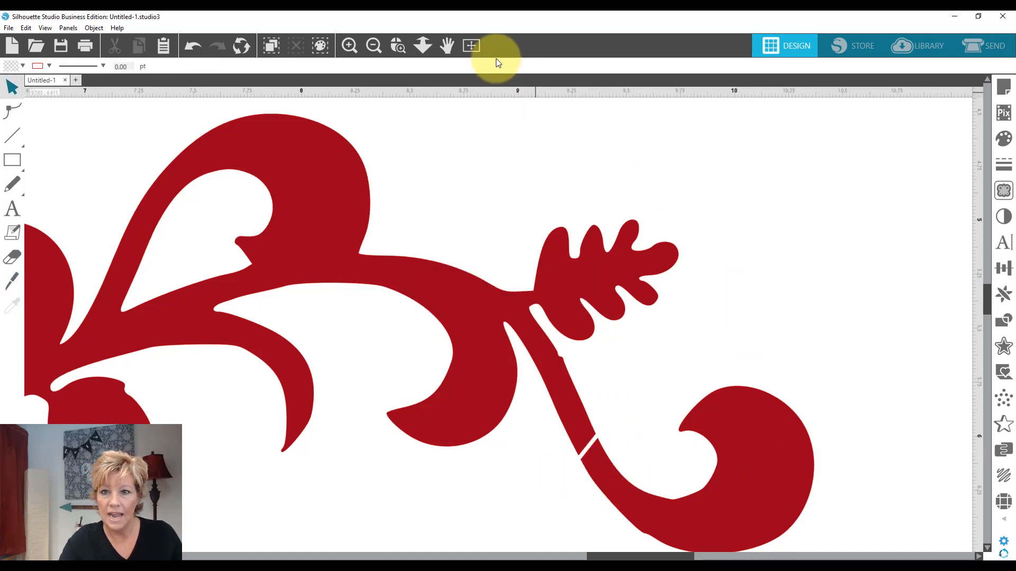
Move the cut-off curl up below the right end of the upper flourish and flip it horizontally
left_click(471, 46)
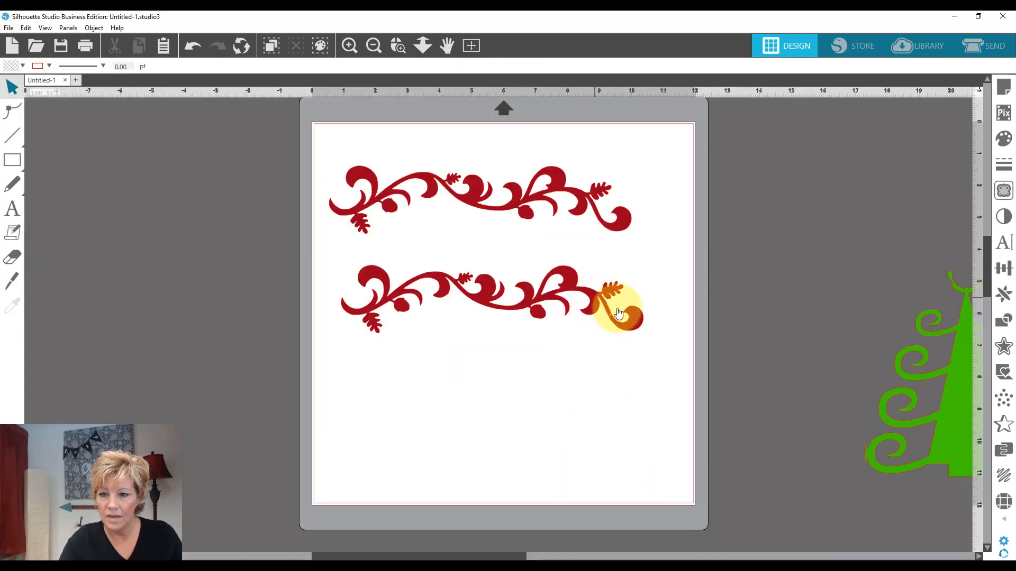
left_click_drag(630, 331, 647, 256)
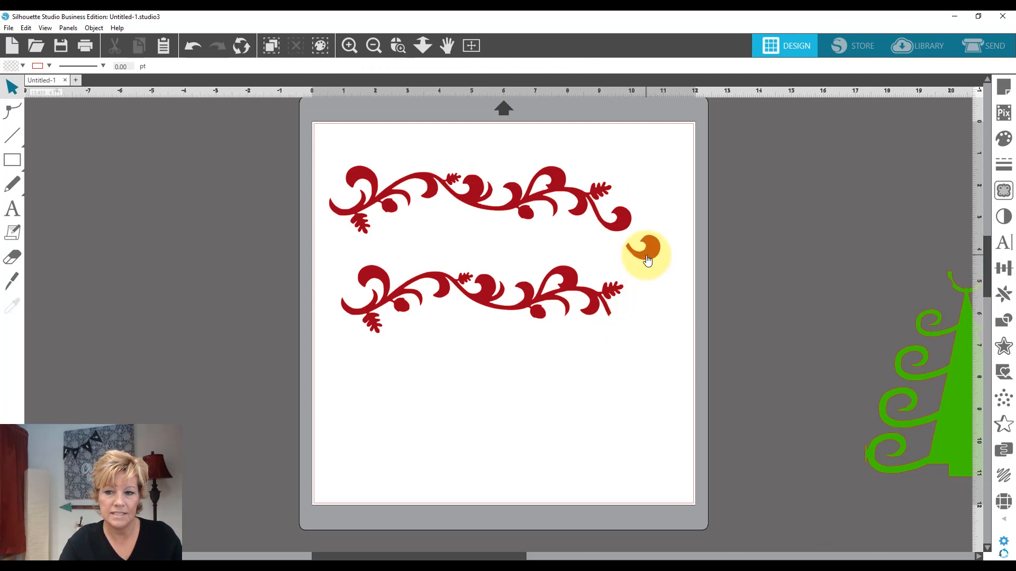
right_click(648, 256)
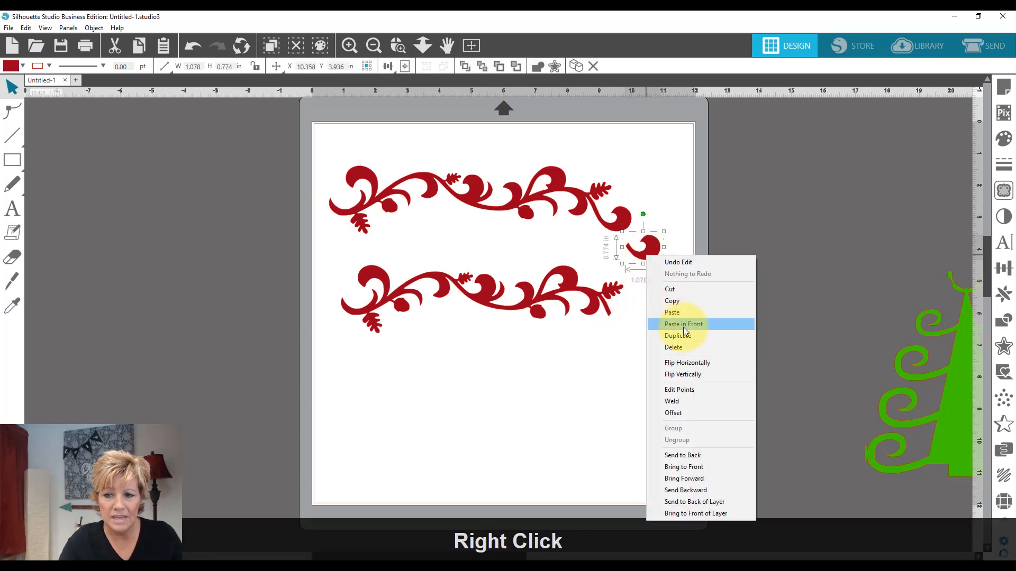
left_click(693, 363)
Rotate and position the flipped curl against the stem of the upper flourish's right-end curl, and select both shapes together
left_click_drag(628, 256, 573, 244)
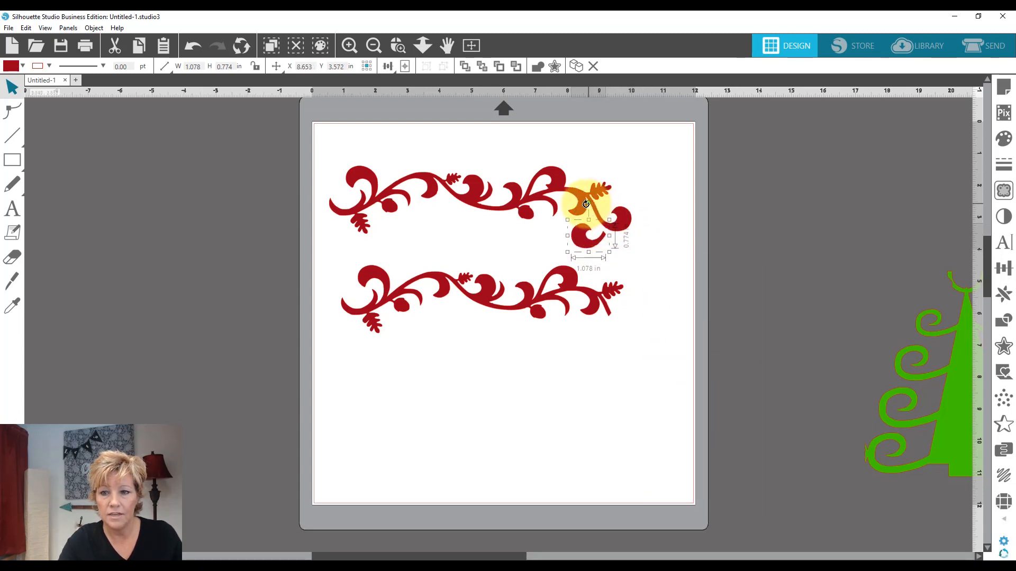
left_click_drag(581, 217, 594, 254)
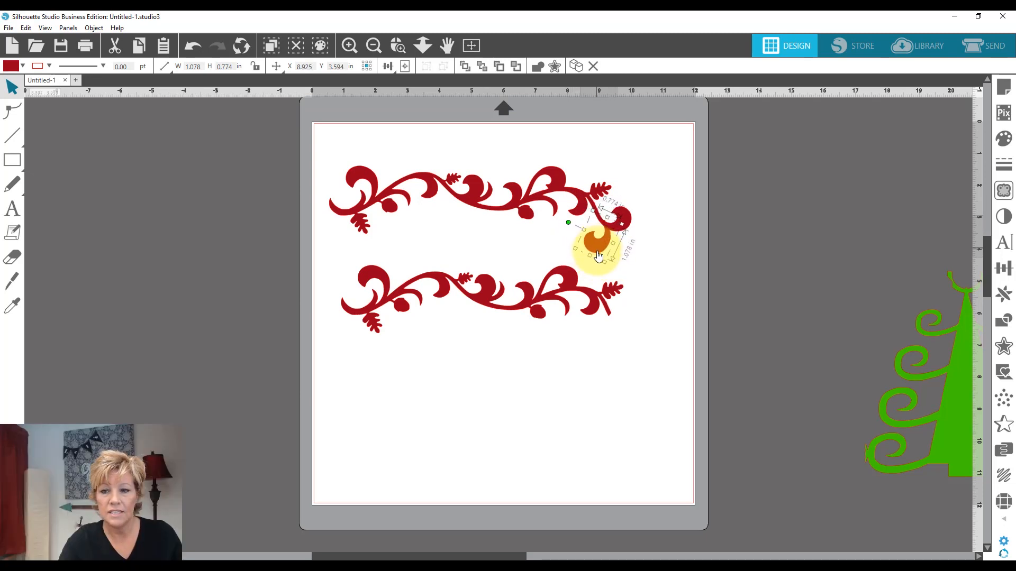
left_click_drag(597, 256, 598, 258)
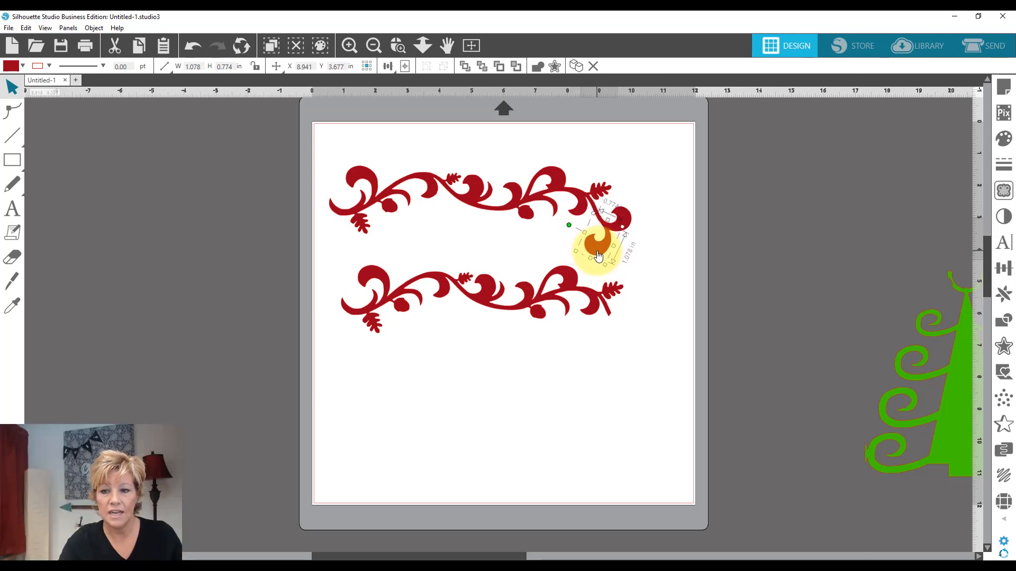
left_click(490, 211)
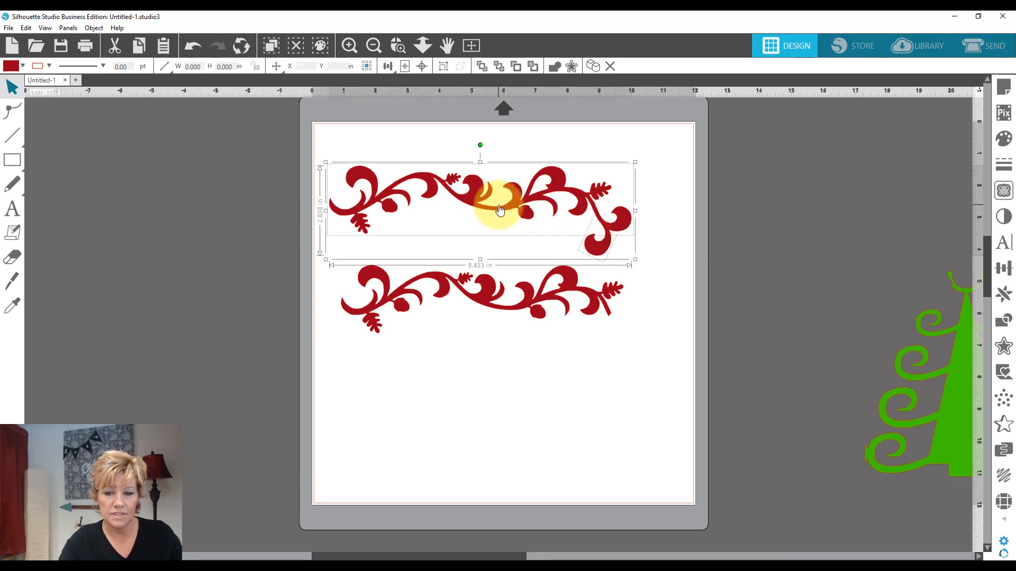
Merge the upper flourish and its attached curl into one shape
right_click(499, 206)
left_click(548, 351)
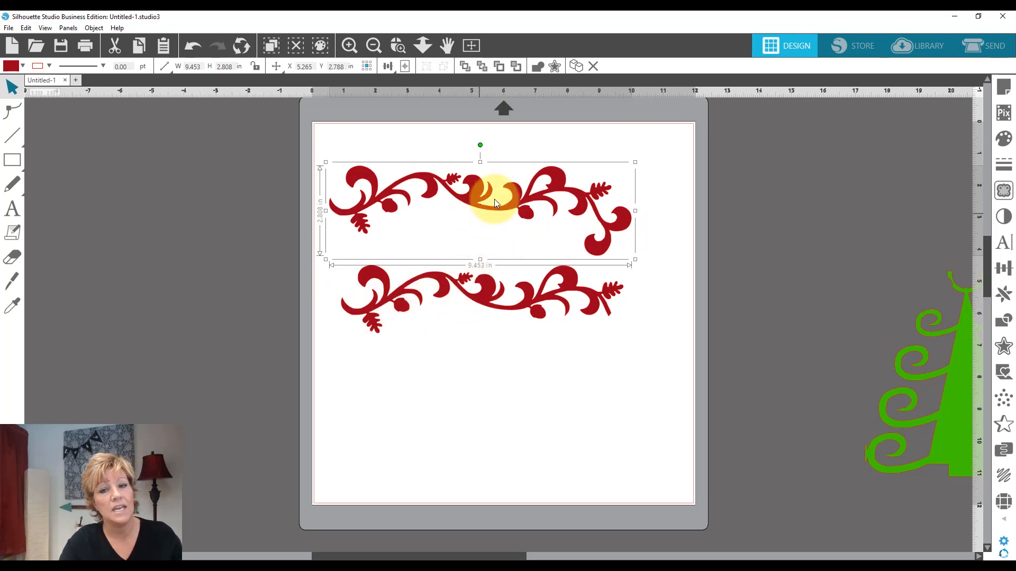
Move the lower flourish off the page beside the upper one and delete both flourishes
left_click_drag(455, 281, 805, 154)
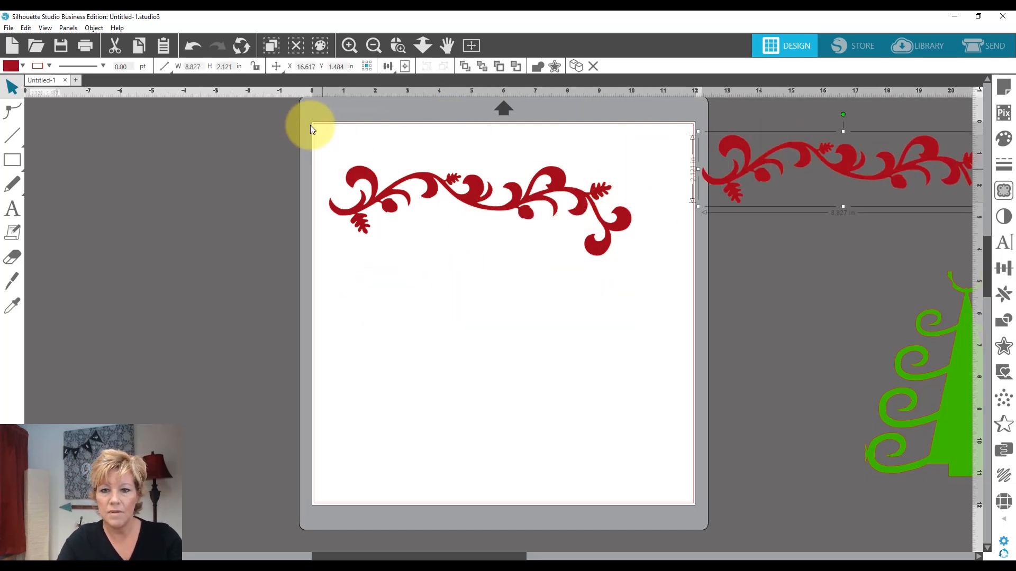
left_click(482, 127)
left_click_drag(482, 127, 859, 200)
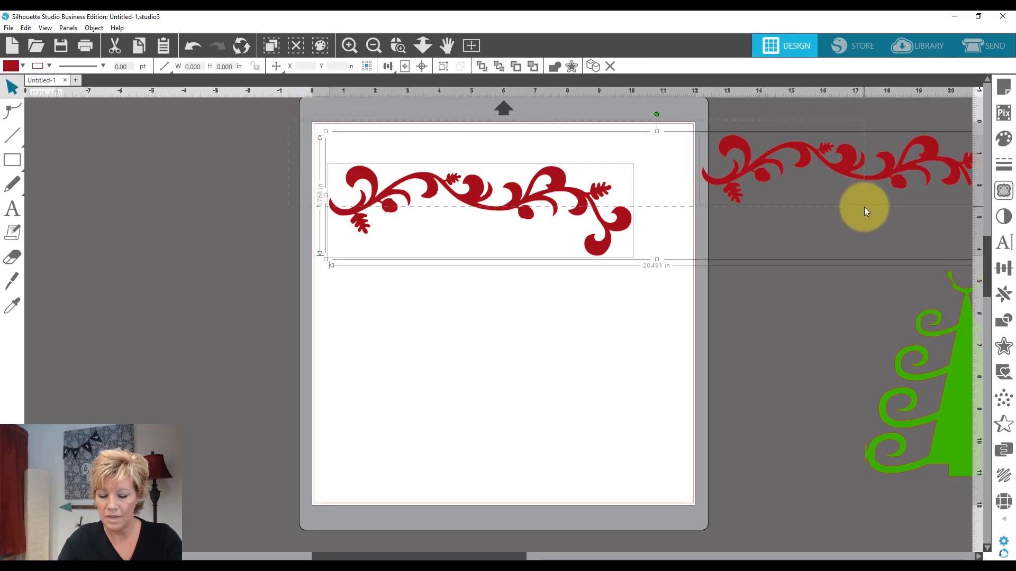
key("Delete")
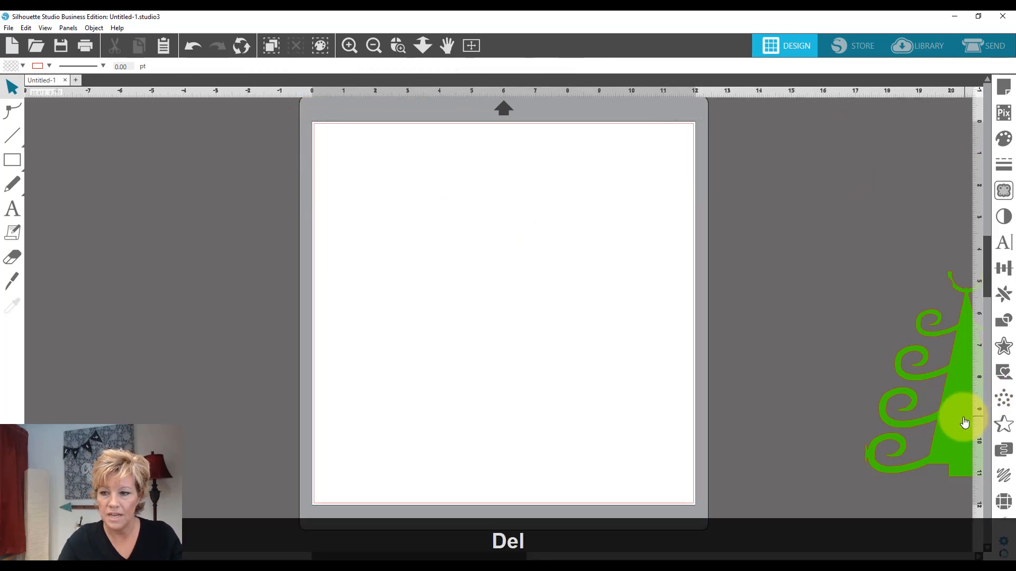
Move the green curly tree onto the page and cut down its right edge with the Straight Outline Knife
left_click_drag(964, 422, 459, 362)
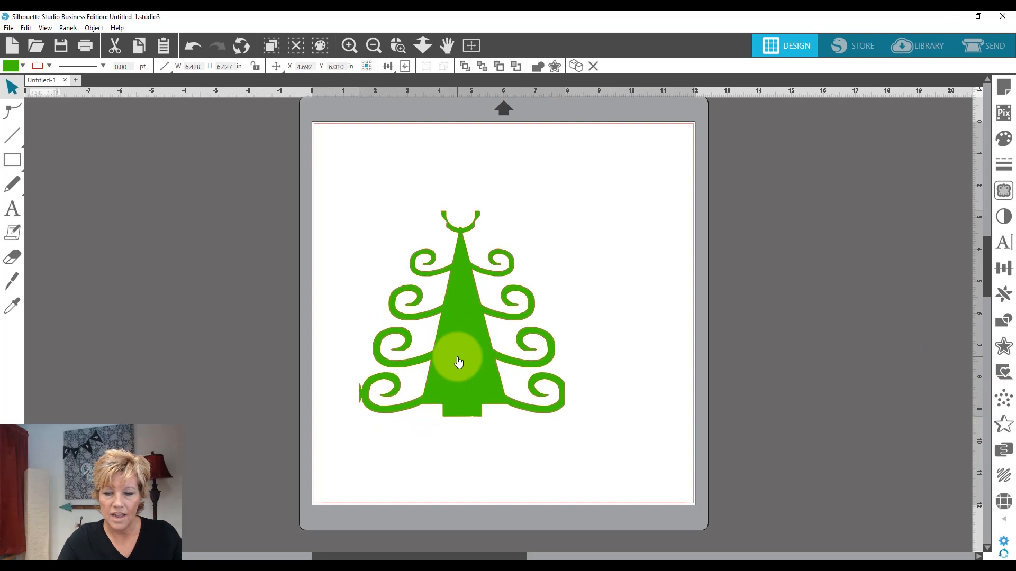
left_click(554, 286)
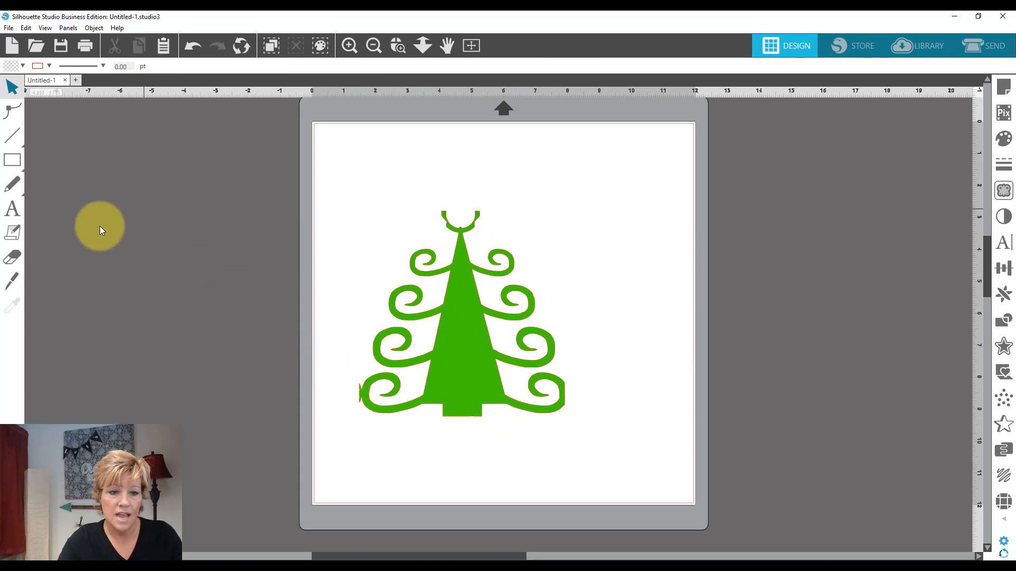
left_click(14, 279)
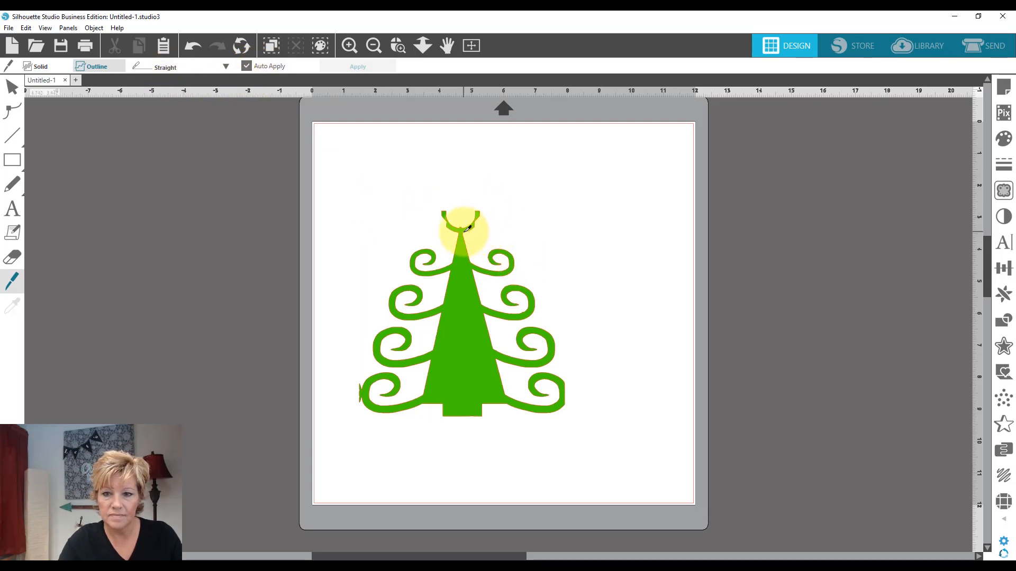
left_click_drag(462, 220, 513, 417)
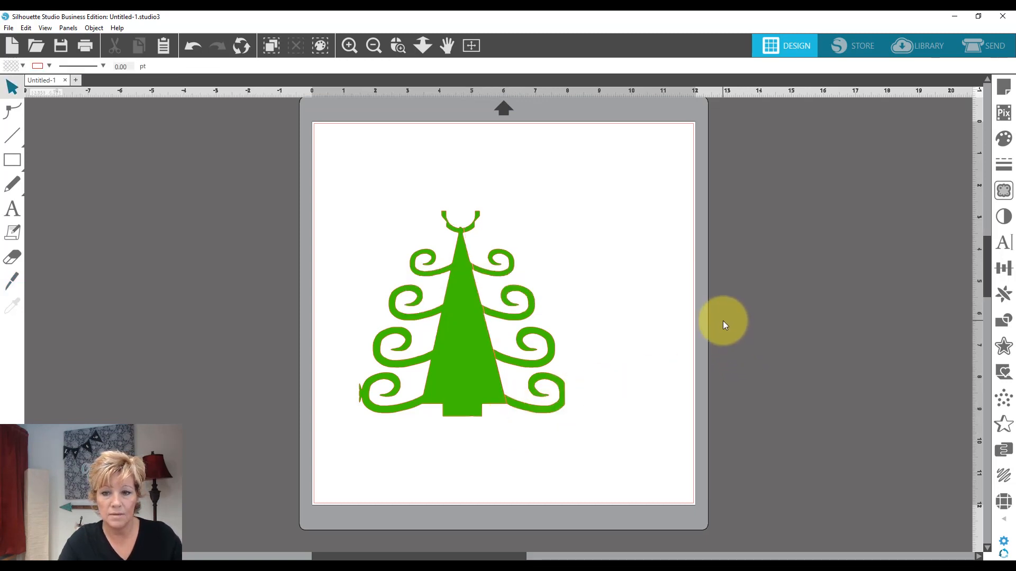
left_click_drag(483, 239, 588, 421)
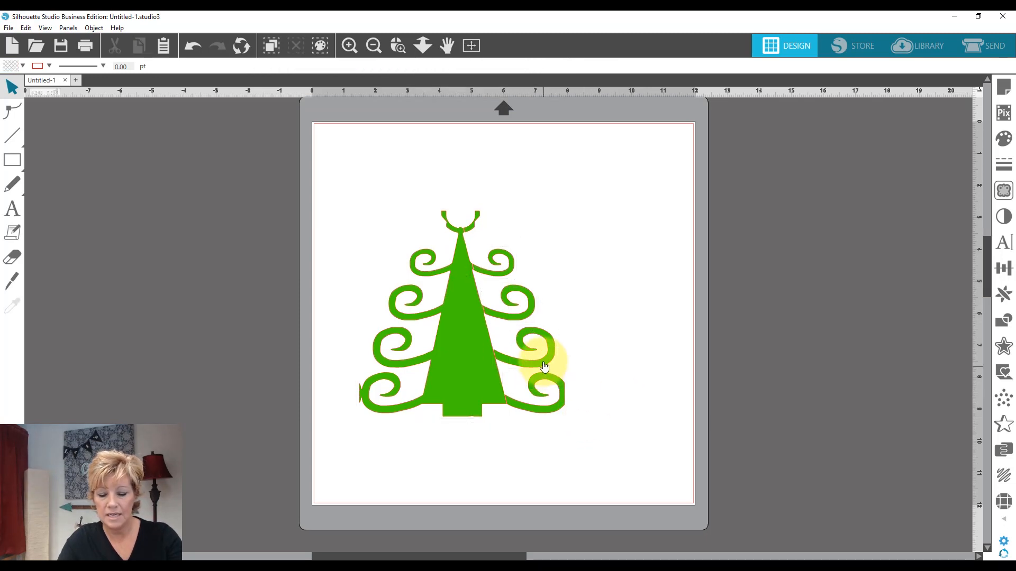
Delete the four cut-off curls on the tree's right side and the right half of the crescent at its tip
left_click(540, 344)
key("Delete")
left_click(516, 303)
key("Delete")
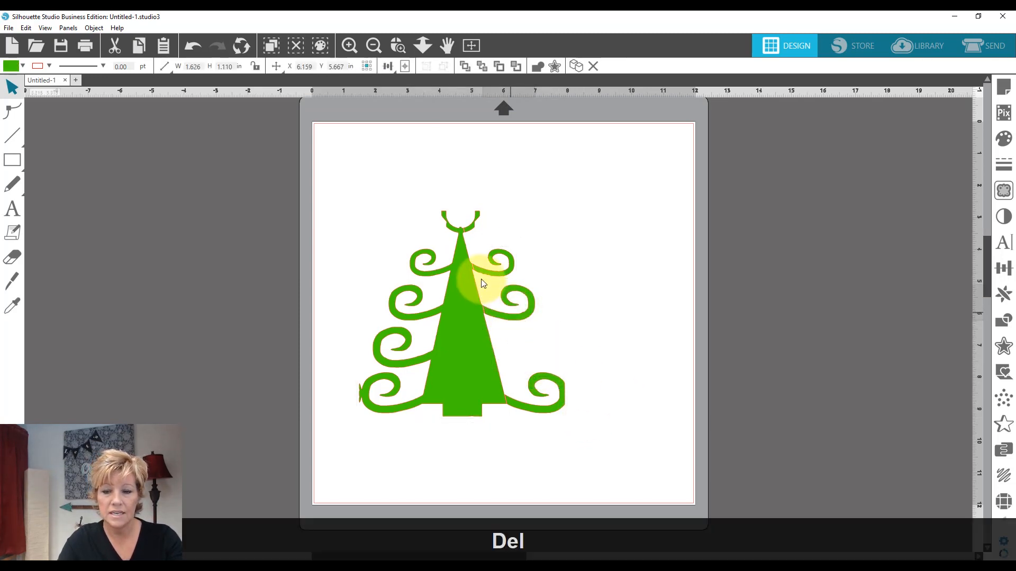
left_click(501, 279)
key("Delete")
left_click(554, 409)
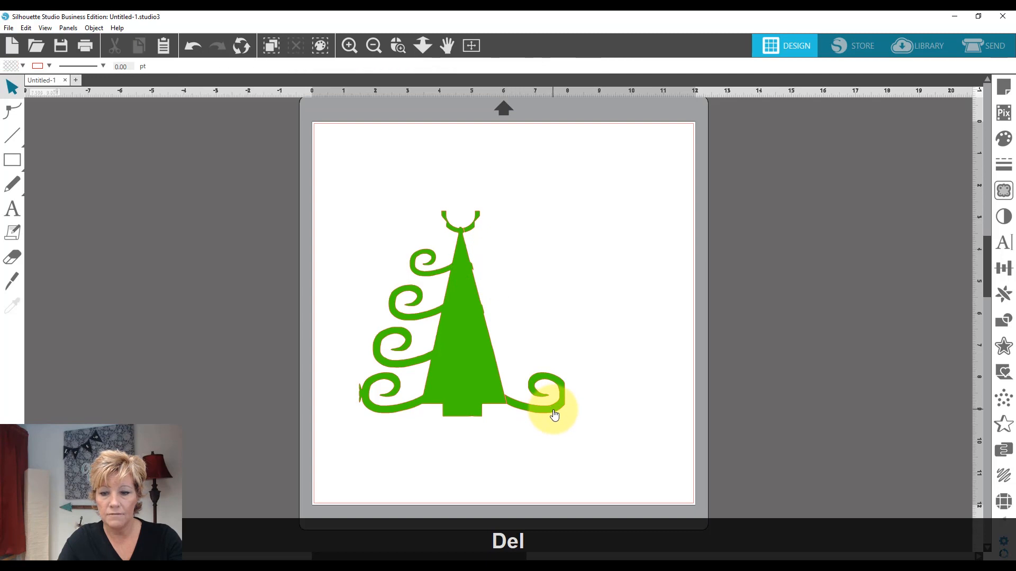
key("Delete")
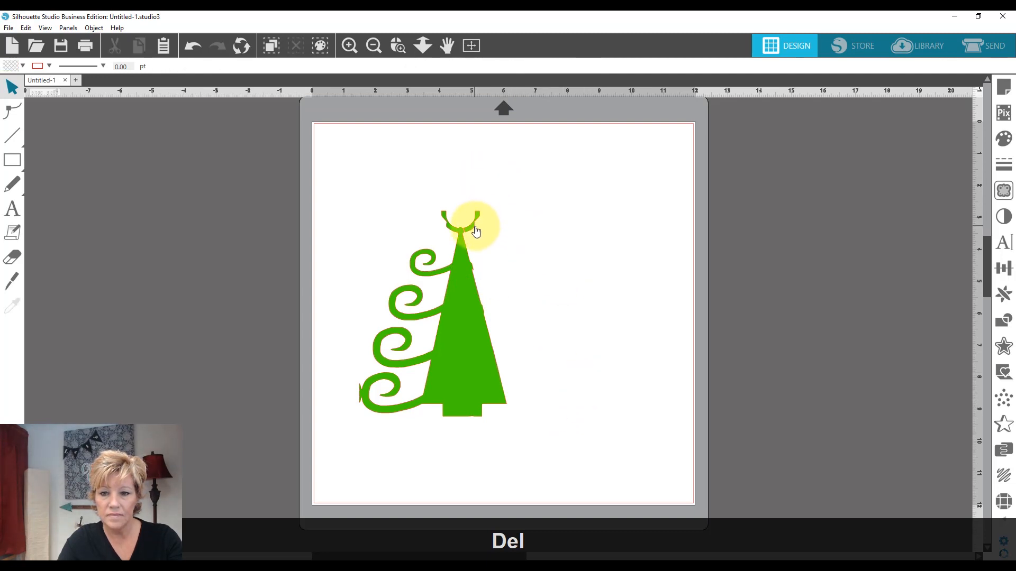
left_click(485, 231)
key("Delete")
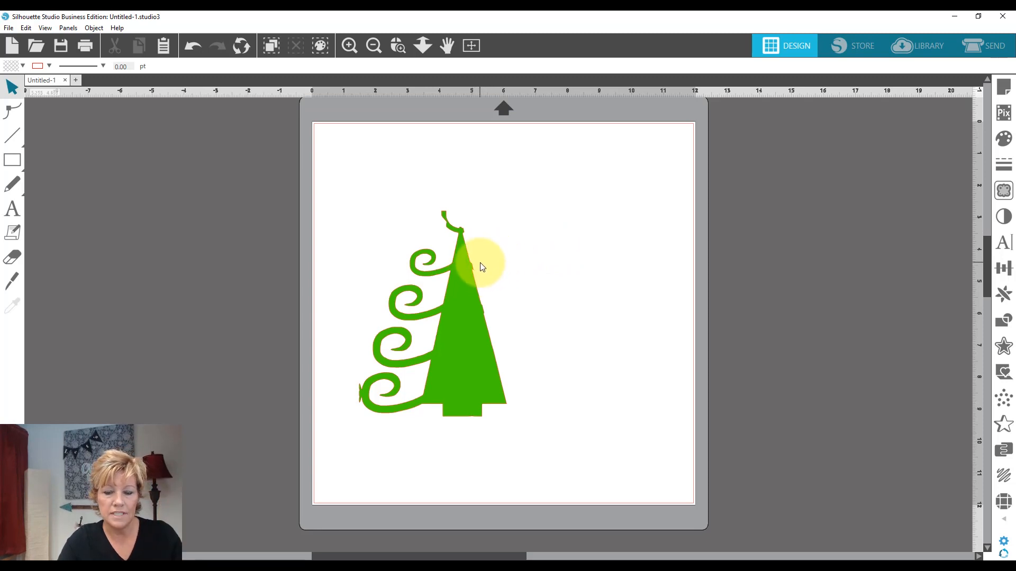
Turn off Auto Apply and draw a straight Outline knife line down the tree's left edge, about 1.49 in across
left_click(19, 286)
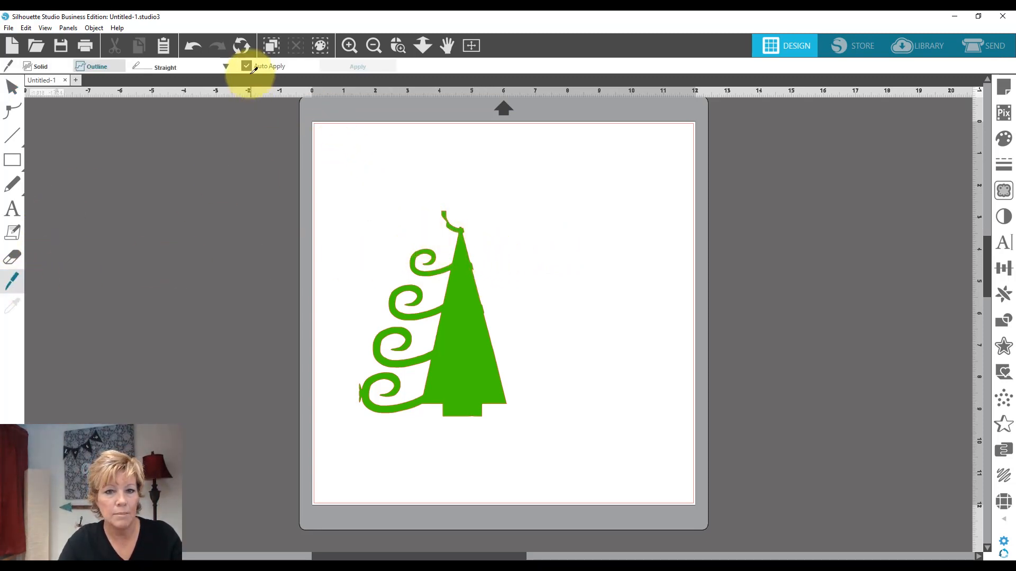
left_click(247, 65)
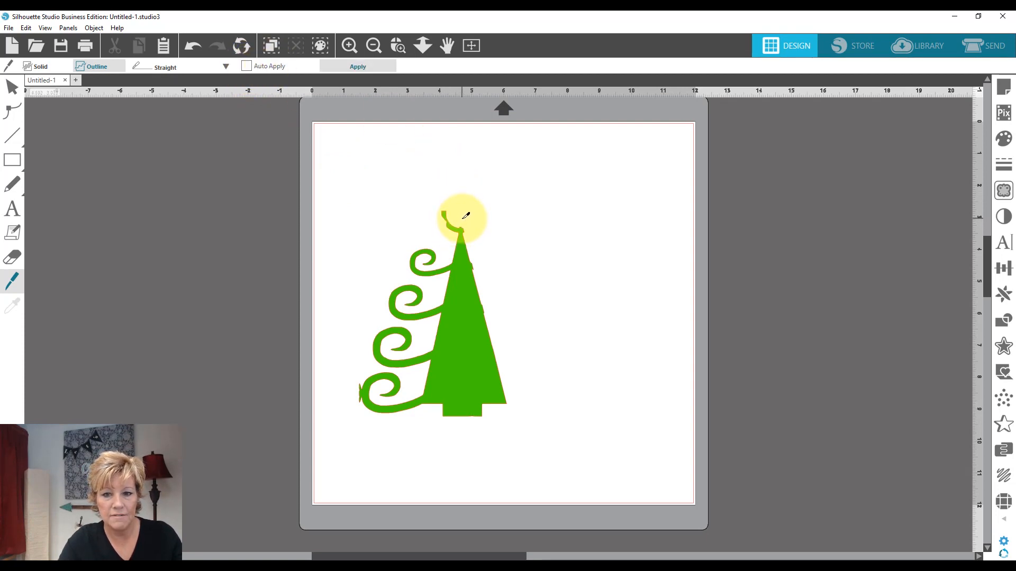
left_click_drag(466, 215, 423, 355)
left_click_drag(420, 405, 415, 423)
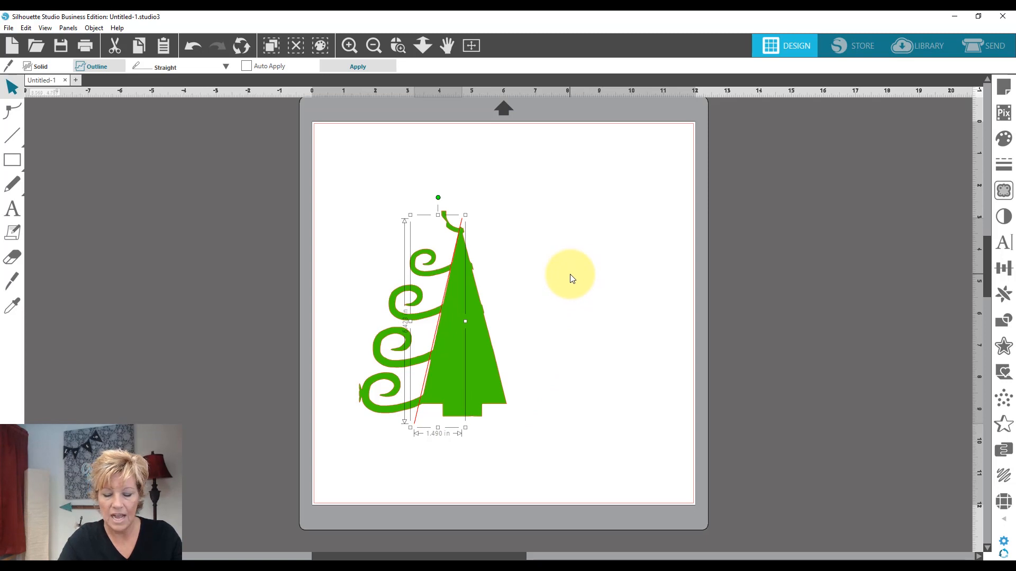
Nudge and rotate the knife line to line up with the tree's left edge, and apply the cut
key("Right")
key("Right")
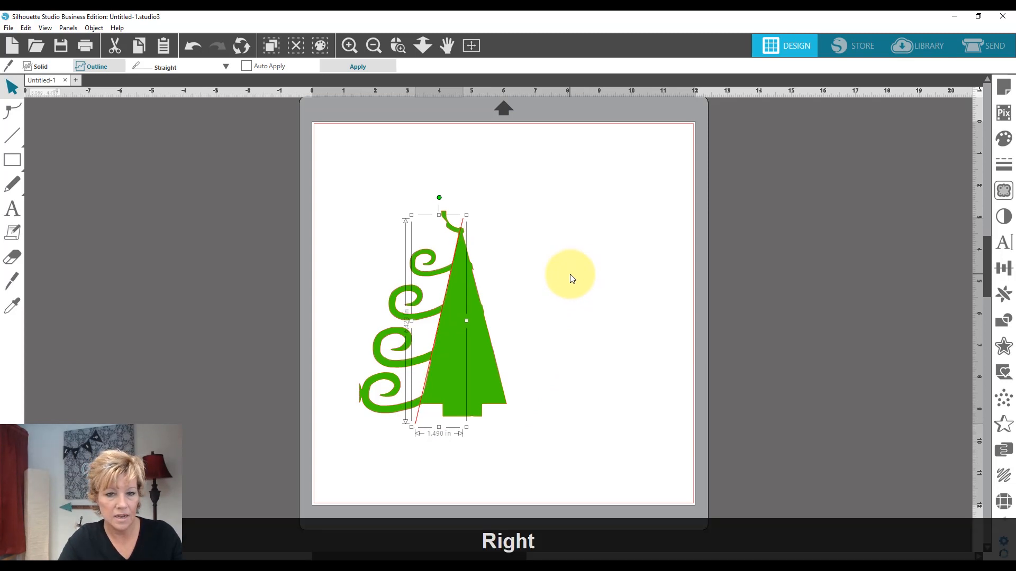
key("Right")
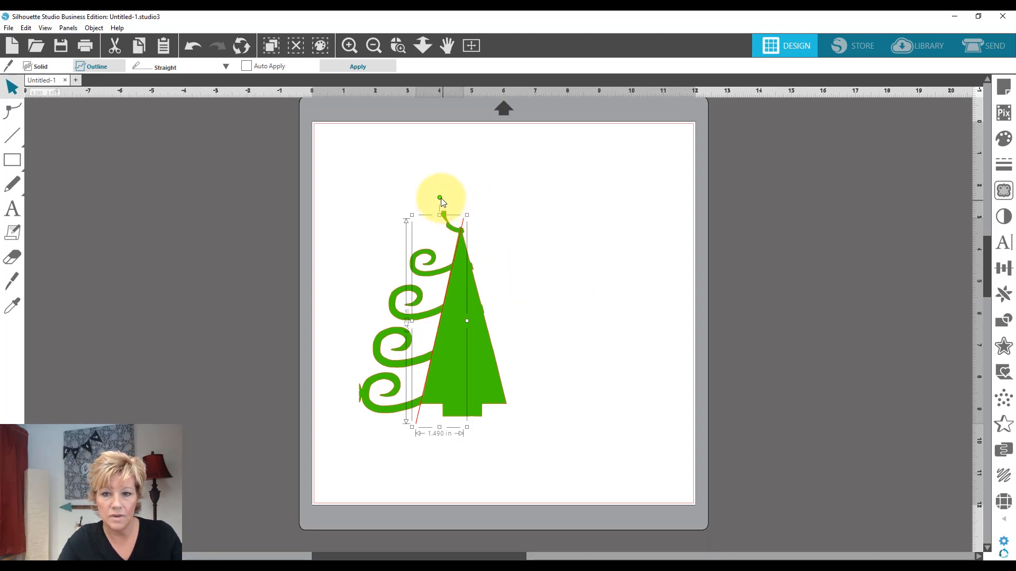
left_click_drag(439, 198, 439, 199)
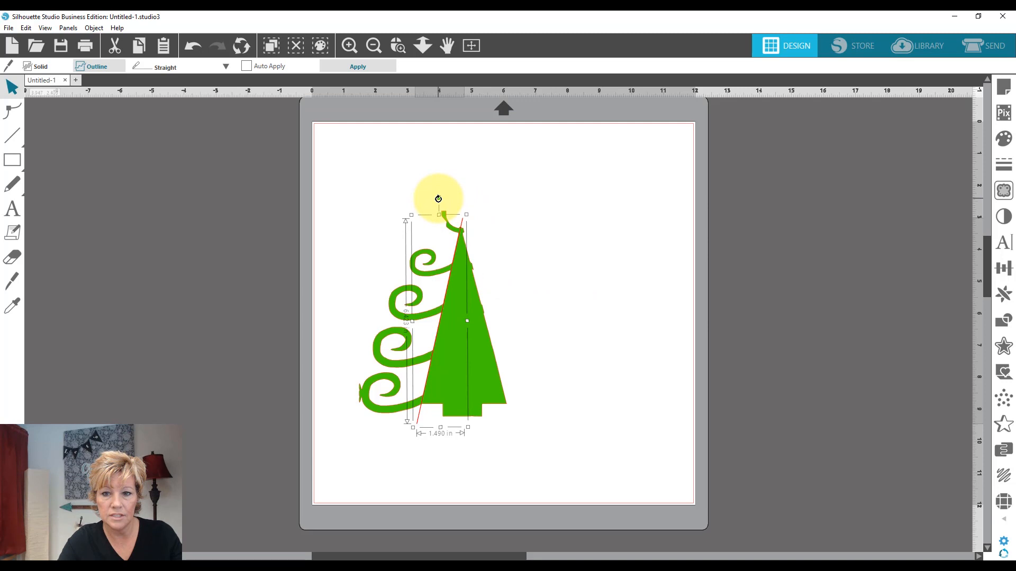
left_click(397, 47)
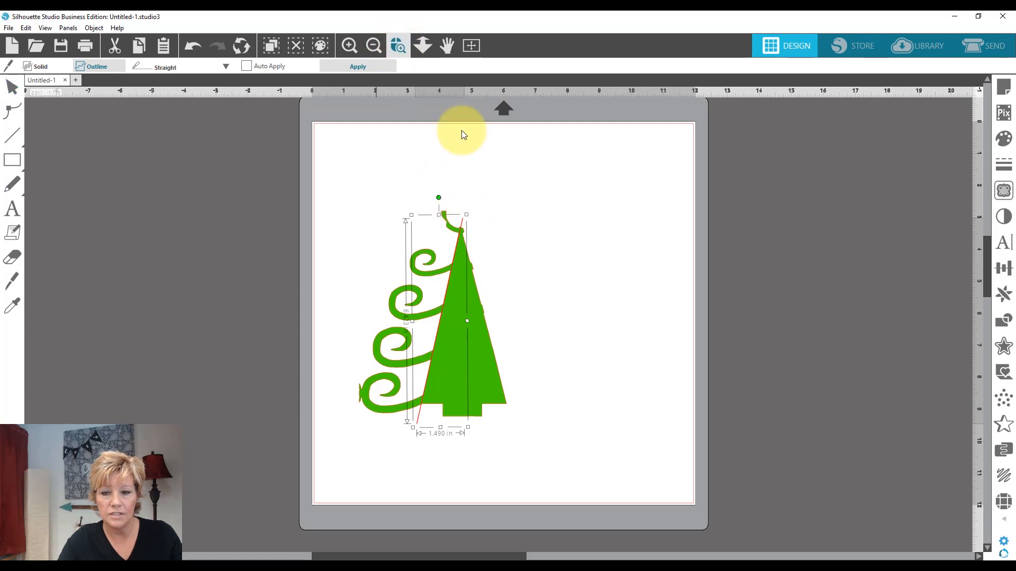
left_click(451, 266)
scroll(693, 168, "up", 3)
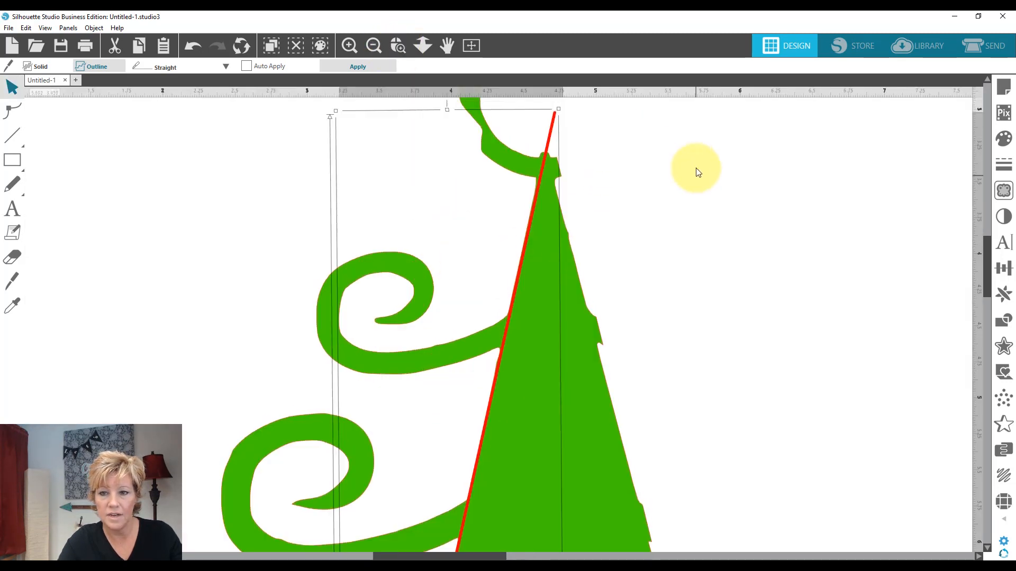
scroll(695, 168, "up", 1)
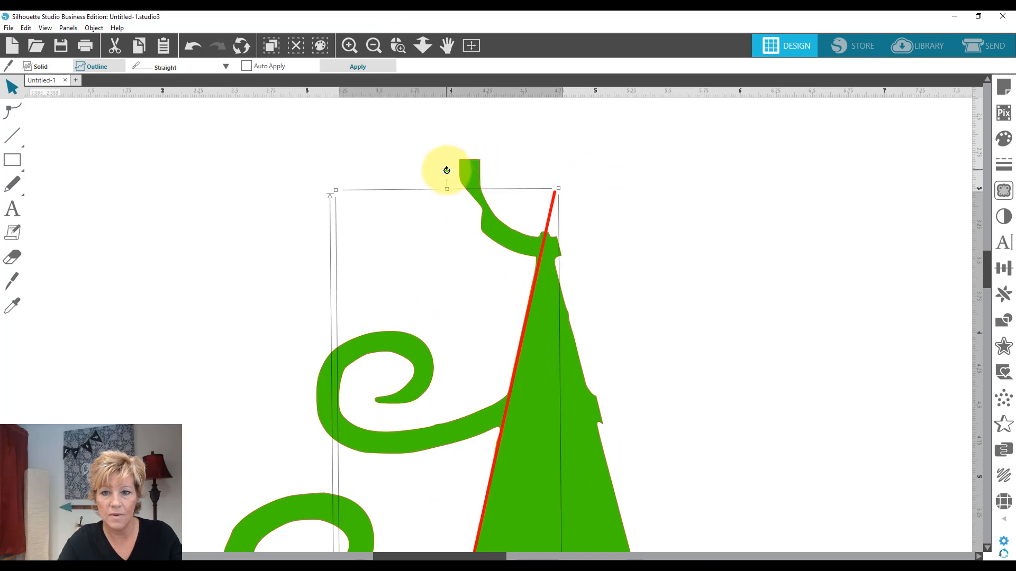
left_click_drag(445, 173, 444, 174)
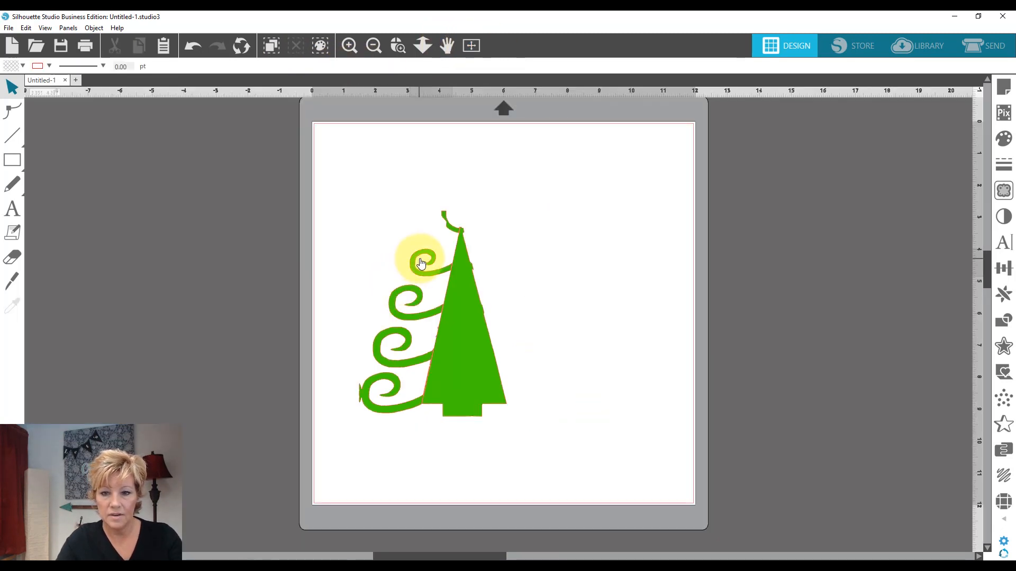
Delete the four cut-off curls on the tree's left side and the remaining half of the crescent at its tip
left_click(421, 263)
key("Delete")
left_click(397, 305)
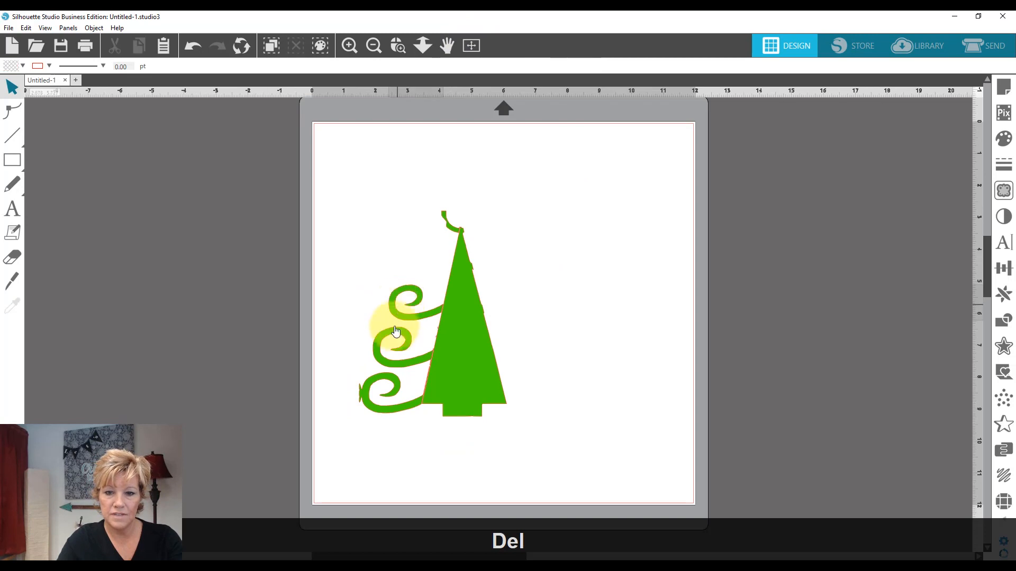
key("Delete")
left_click(388, 349)
key("Delete")
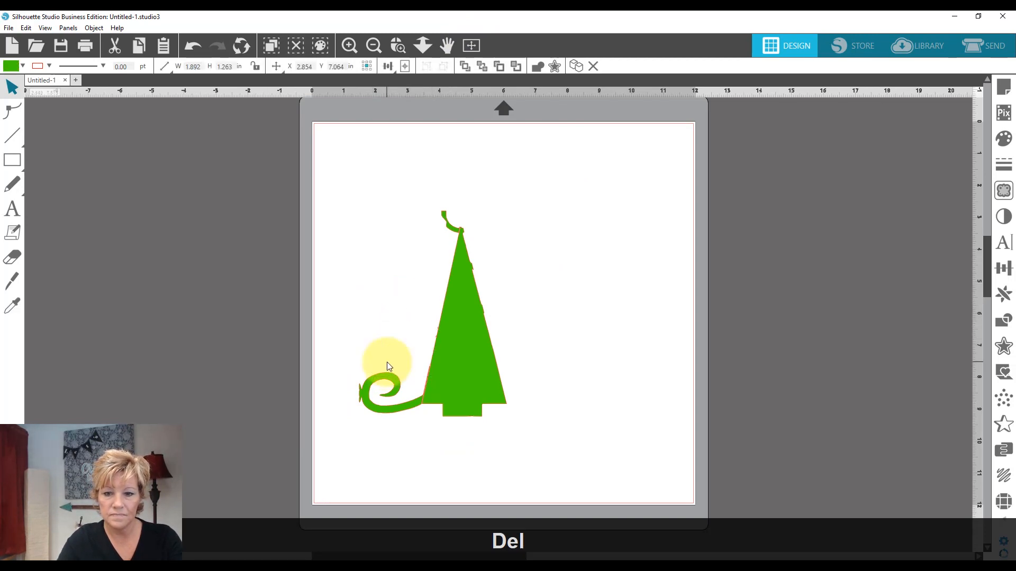
left_click(386, 397)
key("Delete")
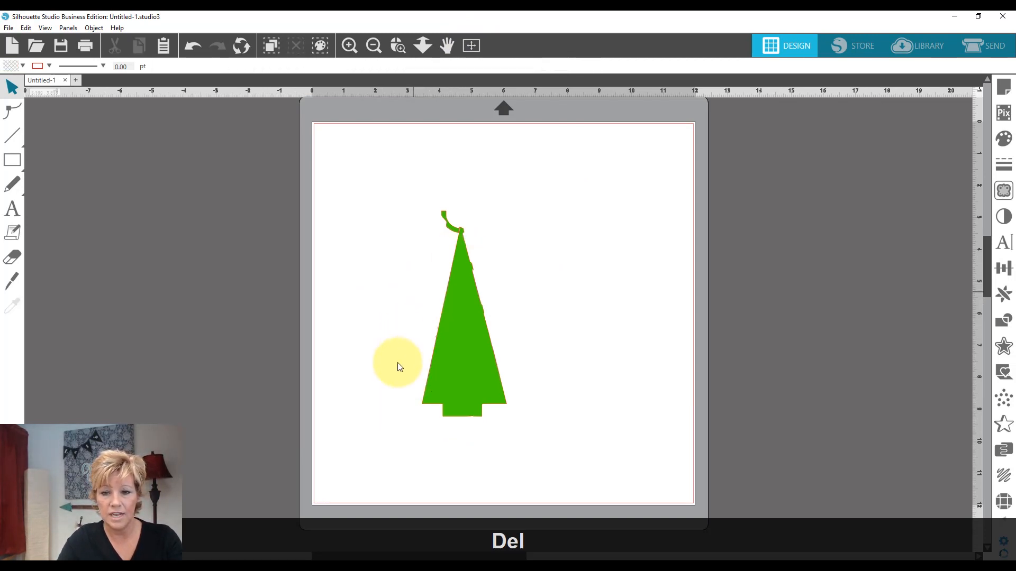
left_click(452, 227)
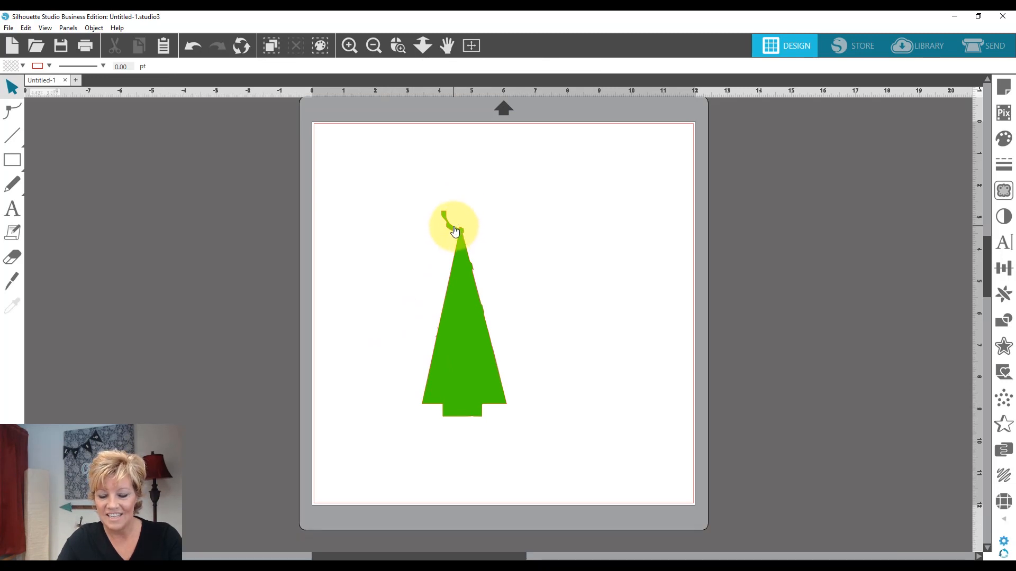
key("Delete")
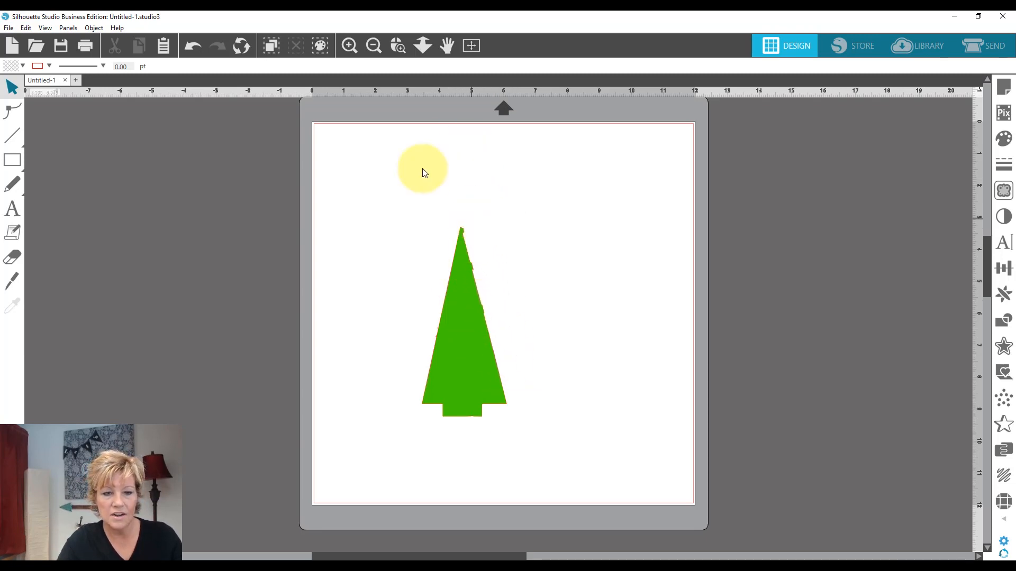
Cut down the tree's right edge with the Sawtooth Outline Knife, using more closely spaced teeth
left_click(14, 277)
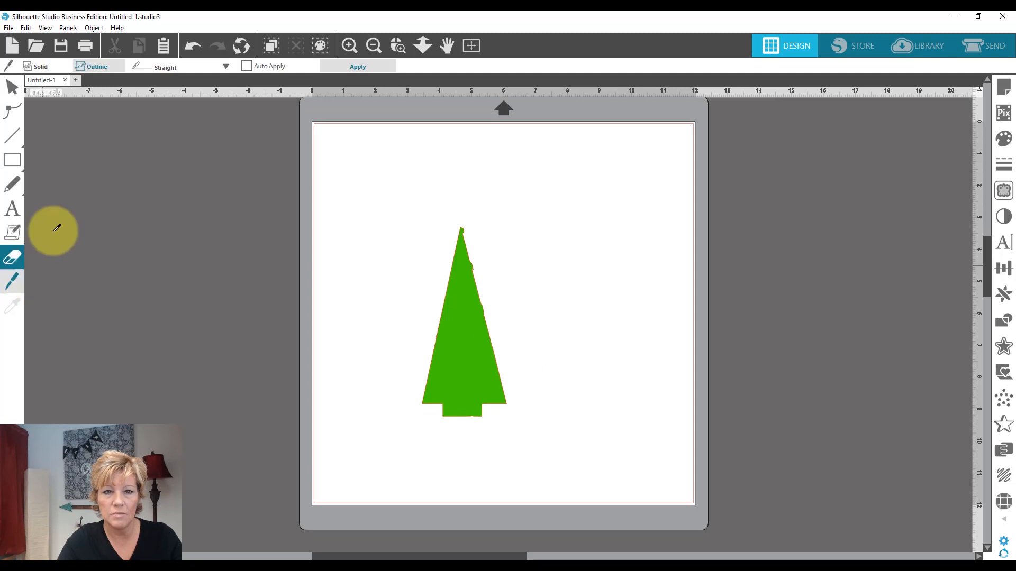
left_click(226, 66)
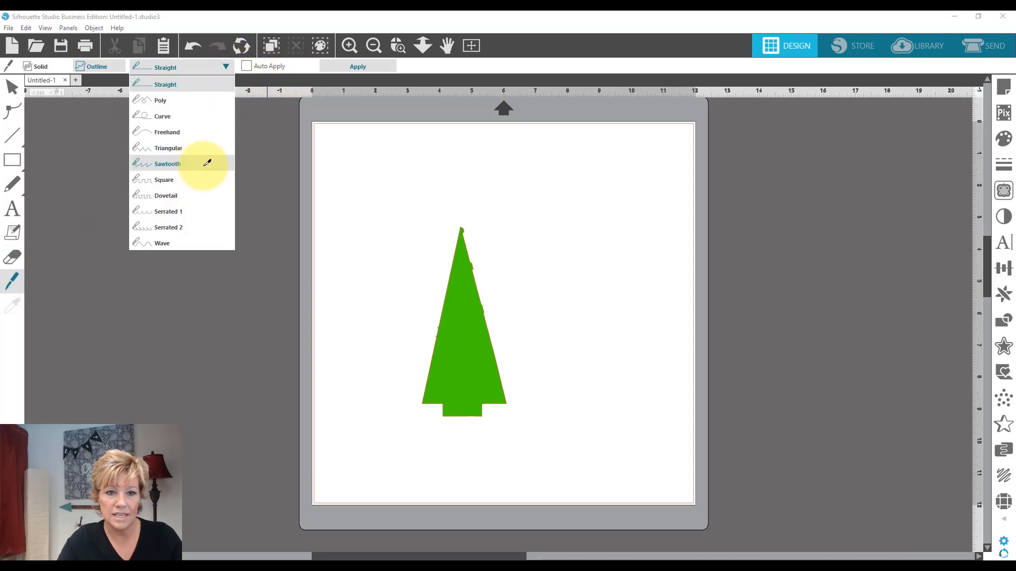
left_click(203, 162)
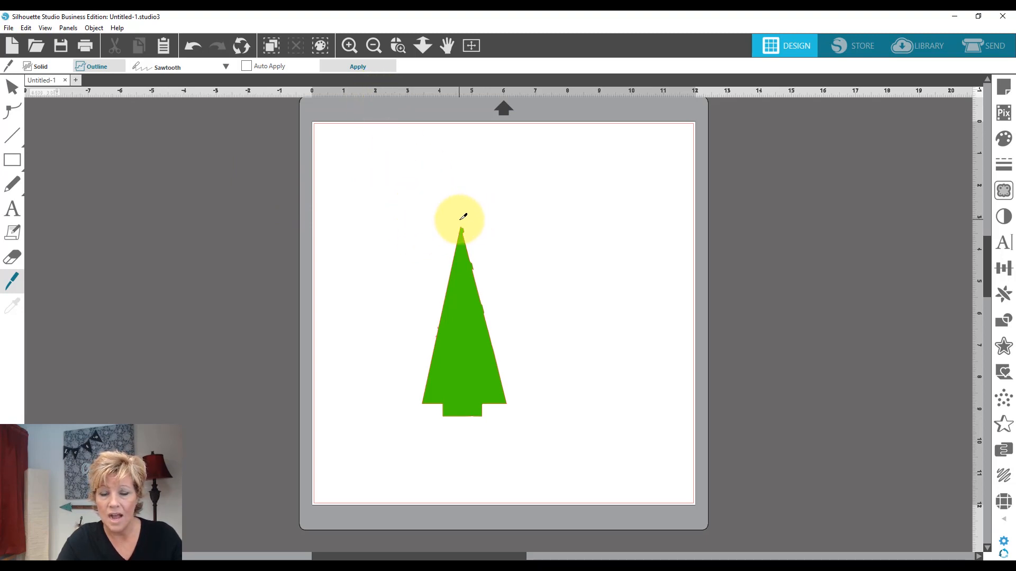
mouse_move(460, 218)
left_mouse_down()
mouse_move(468, 324)
mouse_move(512, 426)
left_mouse_up()
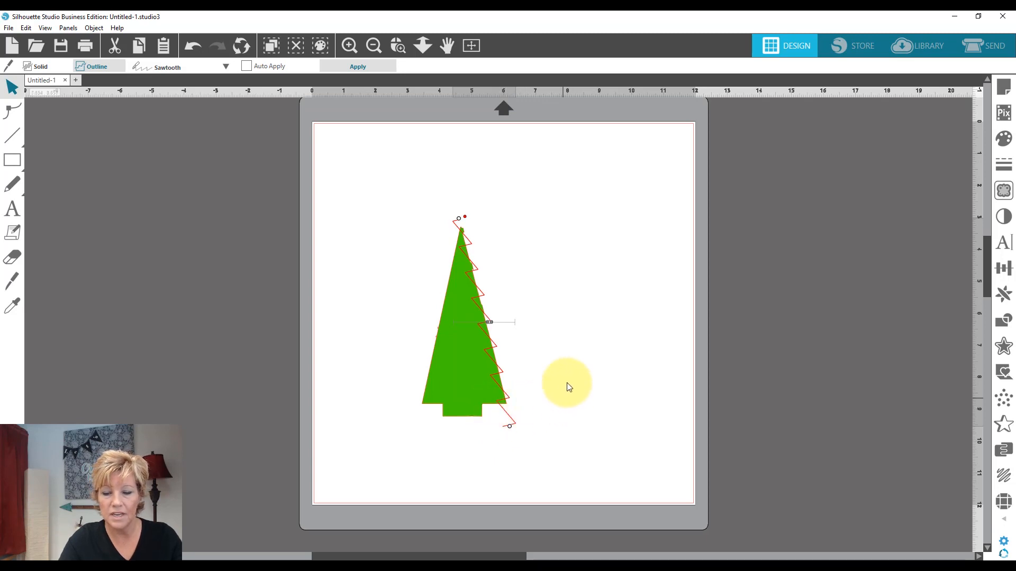
left_click_drag(508, 320, 503, 326)
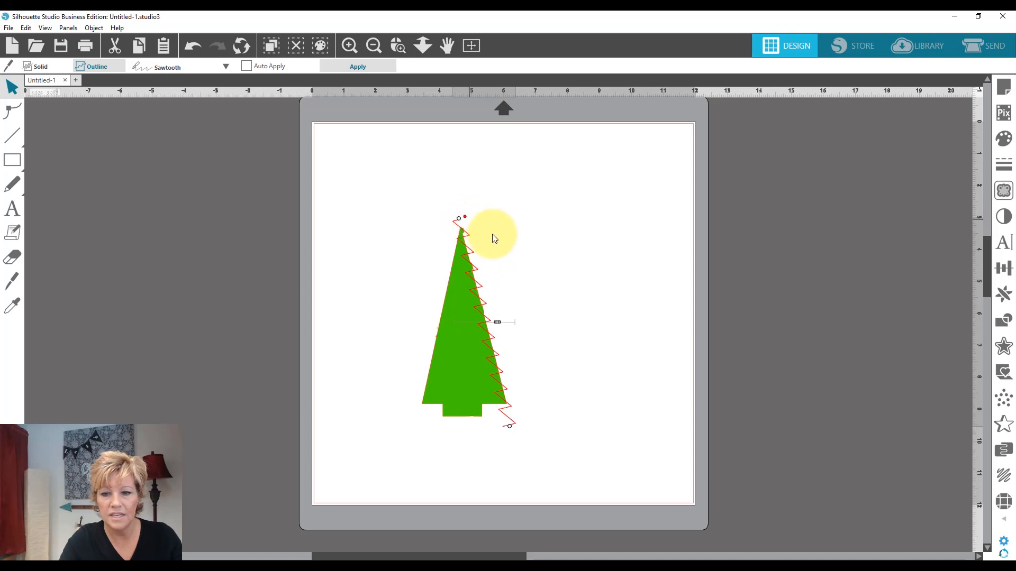
left_click(346, 66)
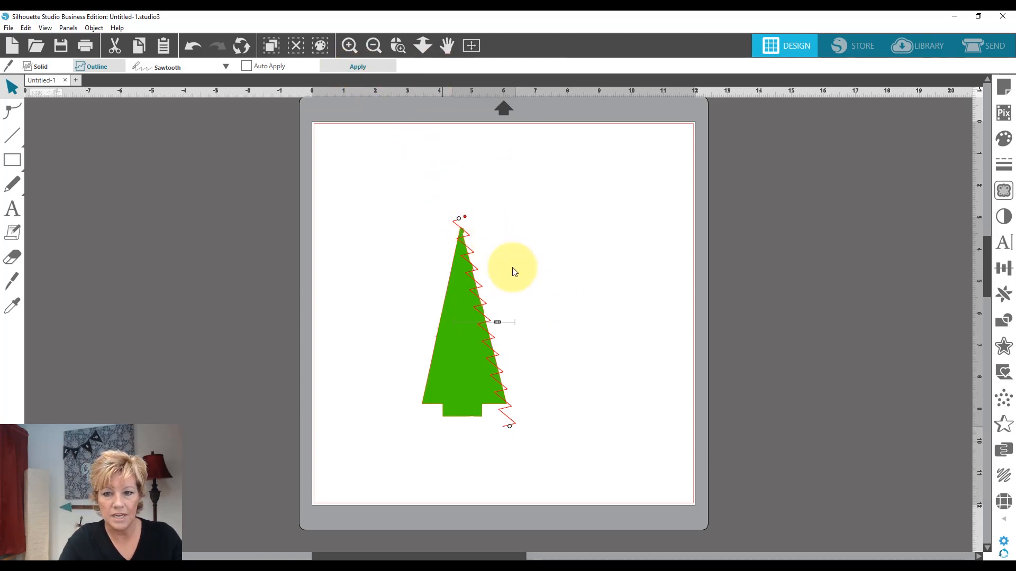
Pull one of the cut-off triangles away from the lower half of the tree's right edge and delete it
left_click(506, 363)
left_click_drag(495, 361, 507, 359)
left_click(508, 359)
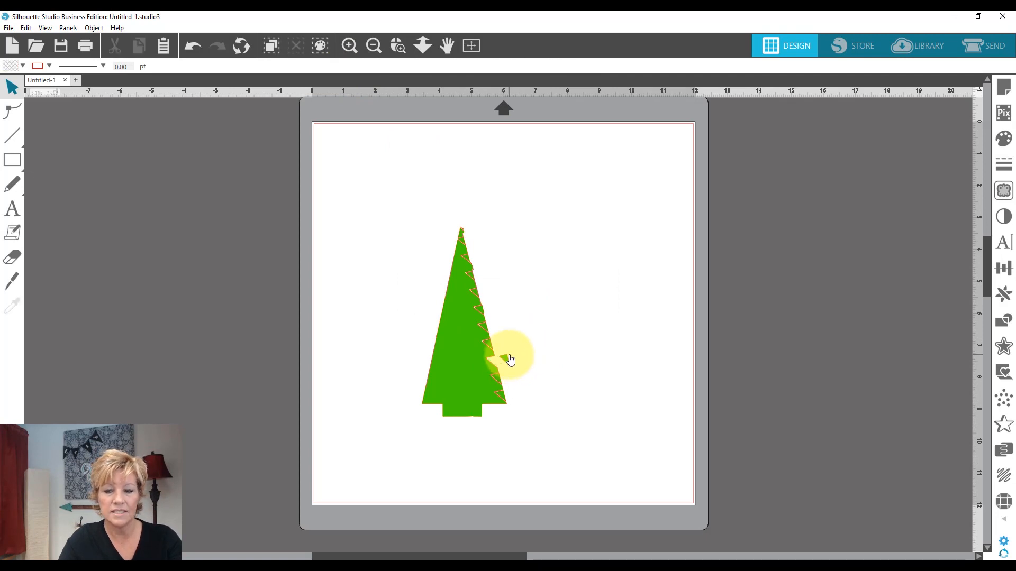
left_click(506, 358)
key("Delete")
Delete the two cut-off triangles directly above the first notch on the tree's right edge and the two below it
left_click(492, 346)
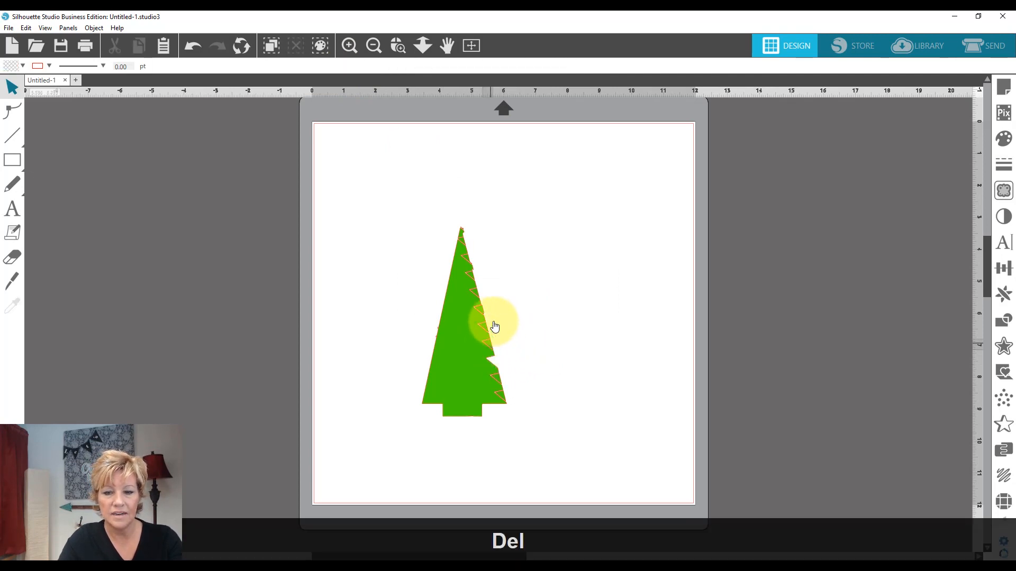
key("Delete")
left_click(484, 327)
key("Delete")
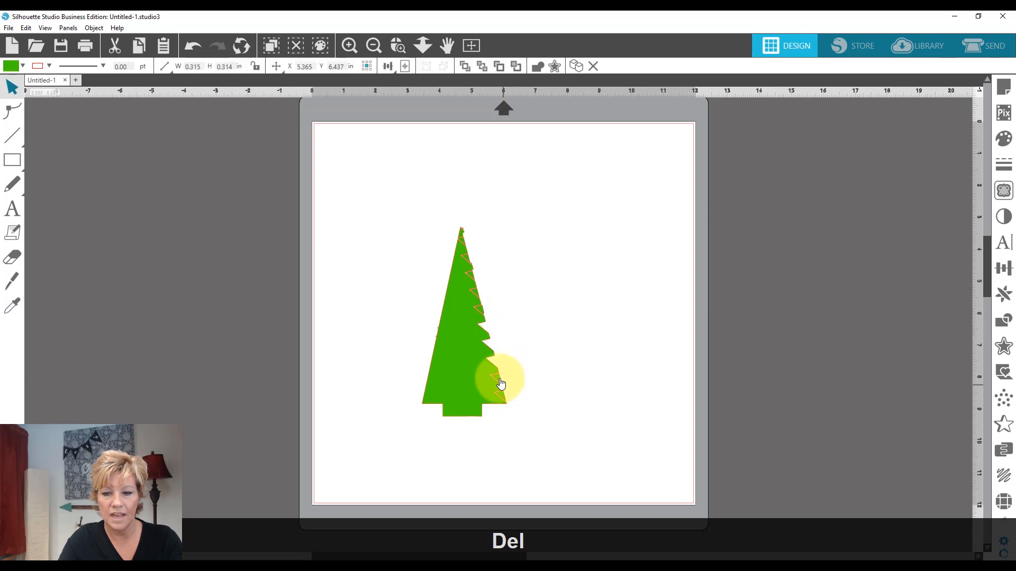
left_click(499, 379)
left_click(504, 399)
key("Delete")
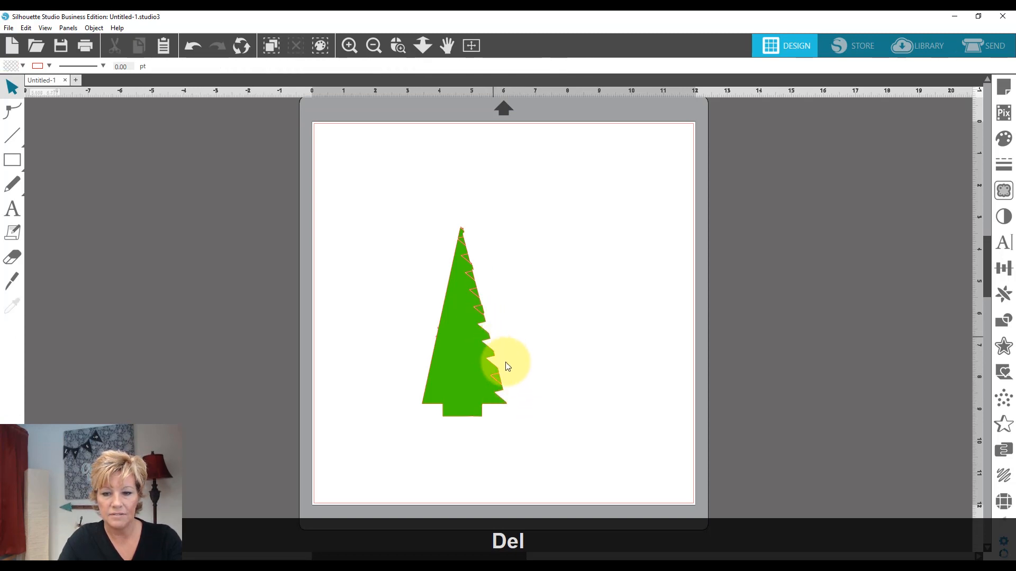
left_click(498, 381)
key("Delete")
Delete the four cut-off triangles along the upper half of the tree's right edge, up to just below the tip
left_click(478, 311)
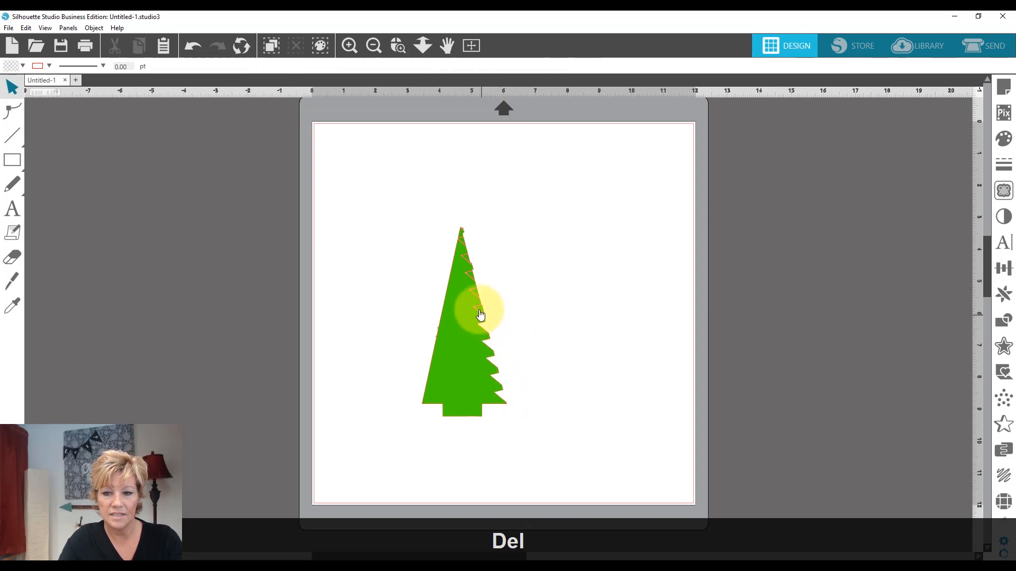
key("Delete")
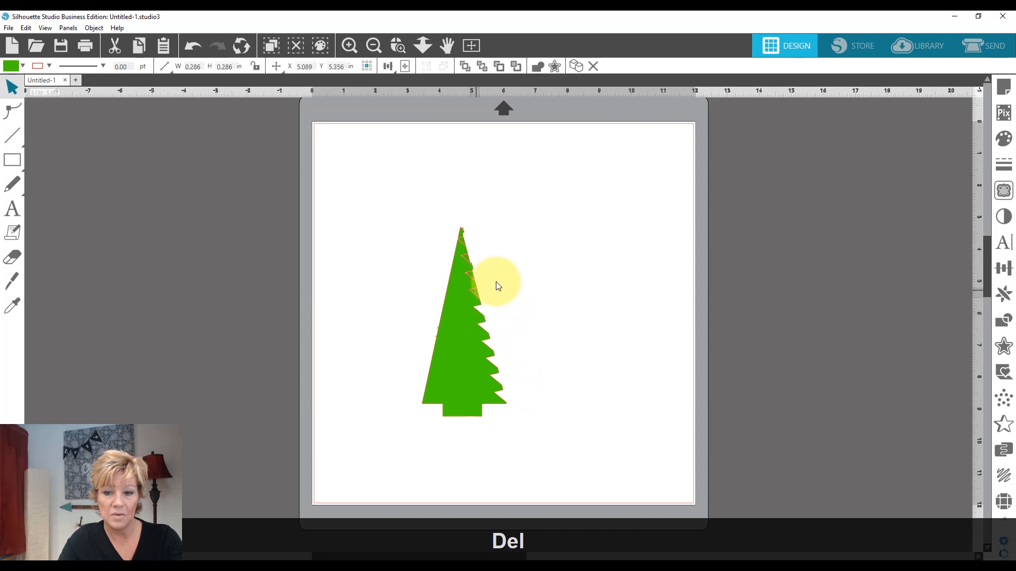
left_click(469, 271)
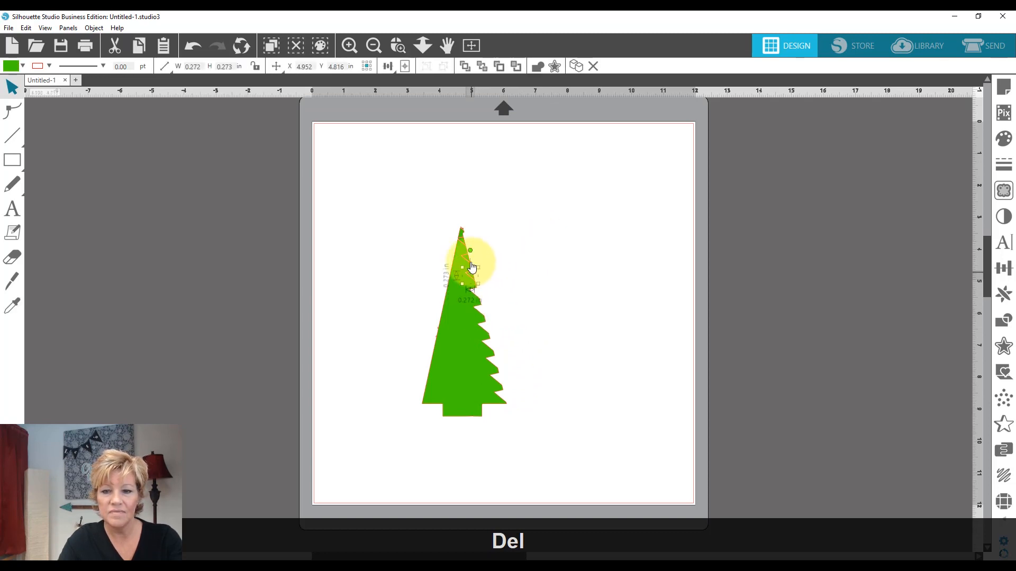
key("Delete")
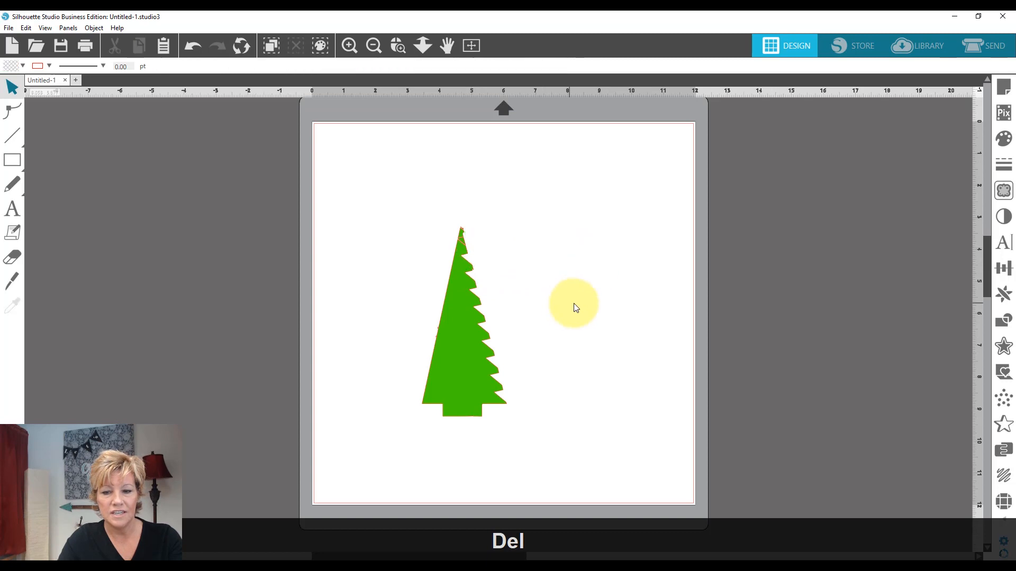